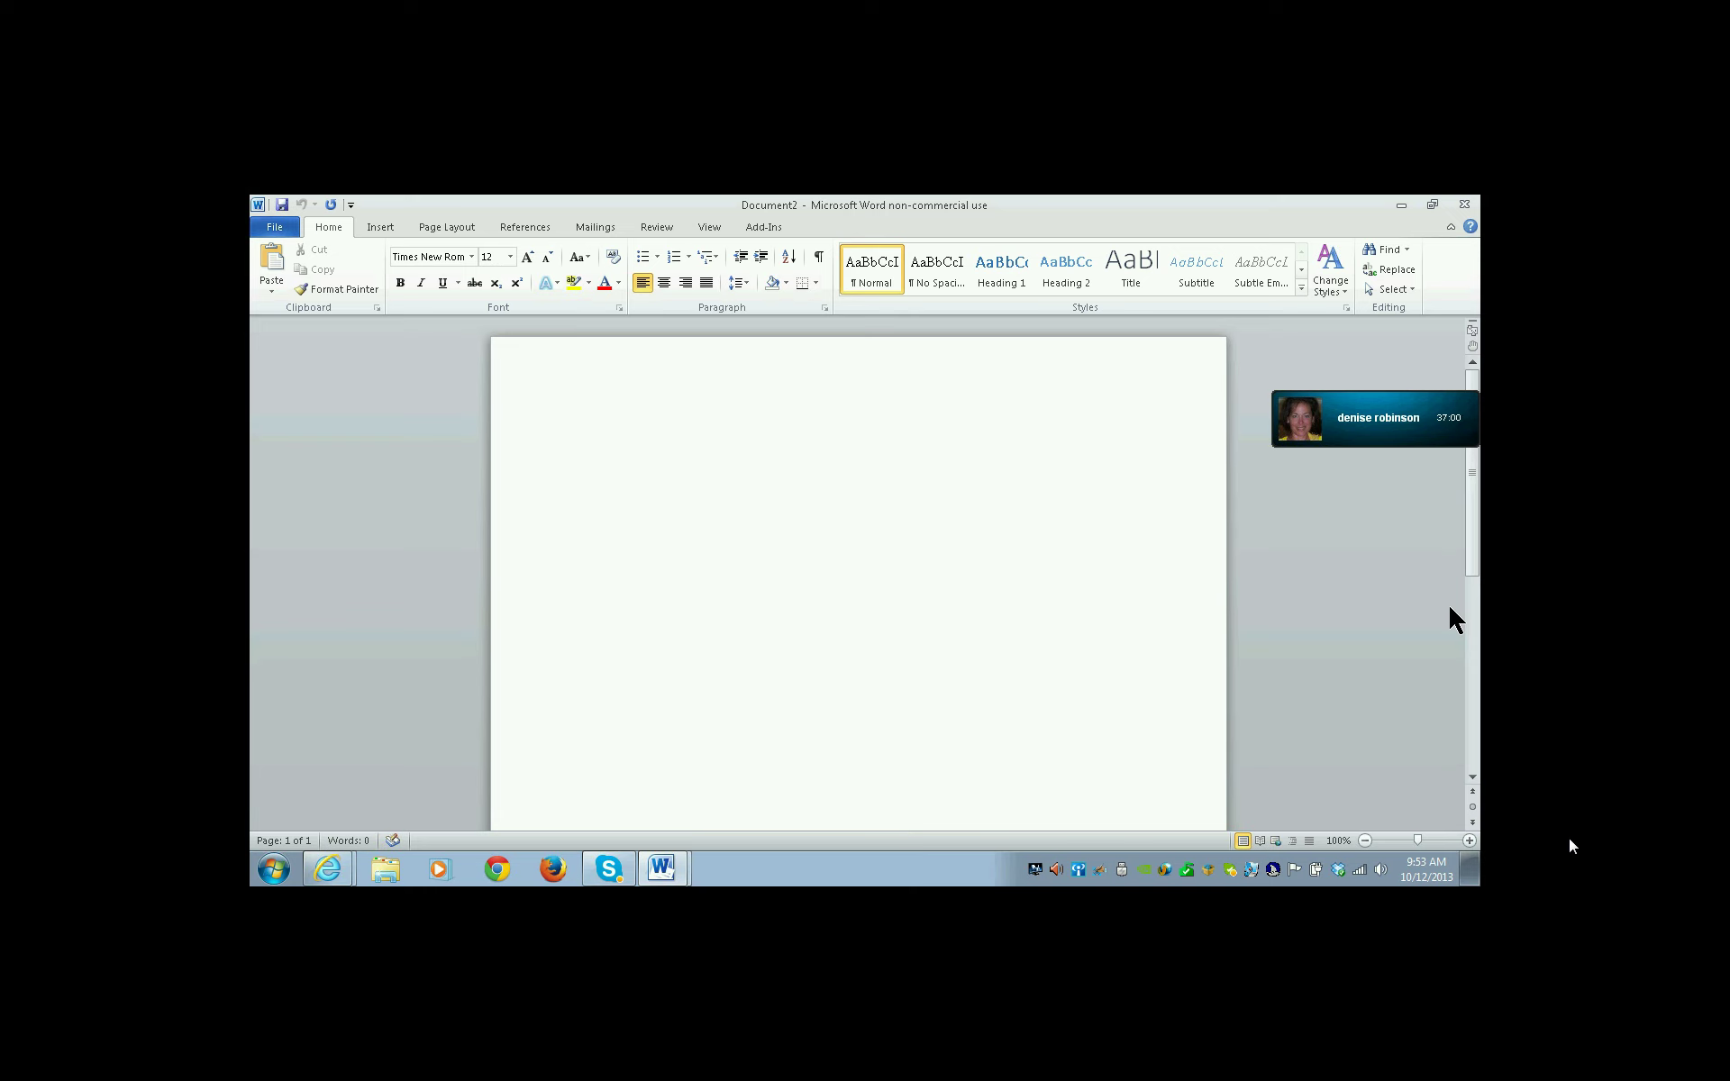
Type 6 followed by a superscript 2 at the start of the empty document.
{"action": "type", "text": "6"}
{"action": "type", "text": "-"}
{"action": "key", "text": "ctrl+shift+plus"}
{"action": "type", "text": "2"}
Switch the reading scheme to Classic (Attributes) in the Select a Scheme list.
{"action": "key", "text": "alt+Insert+s"}
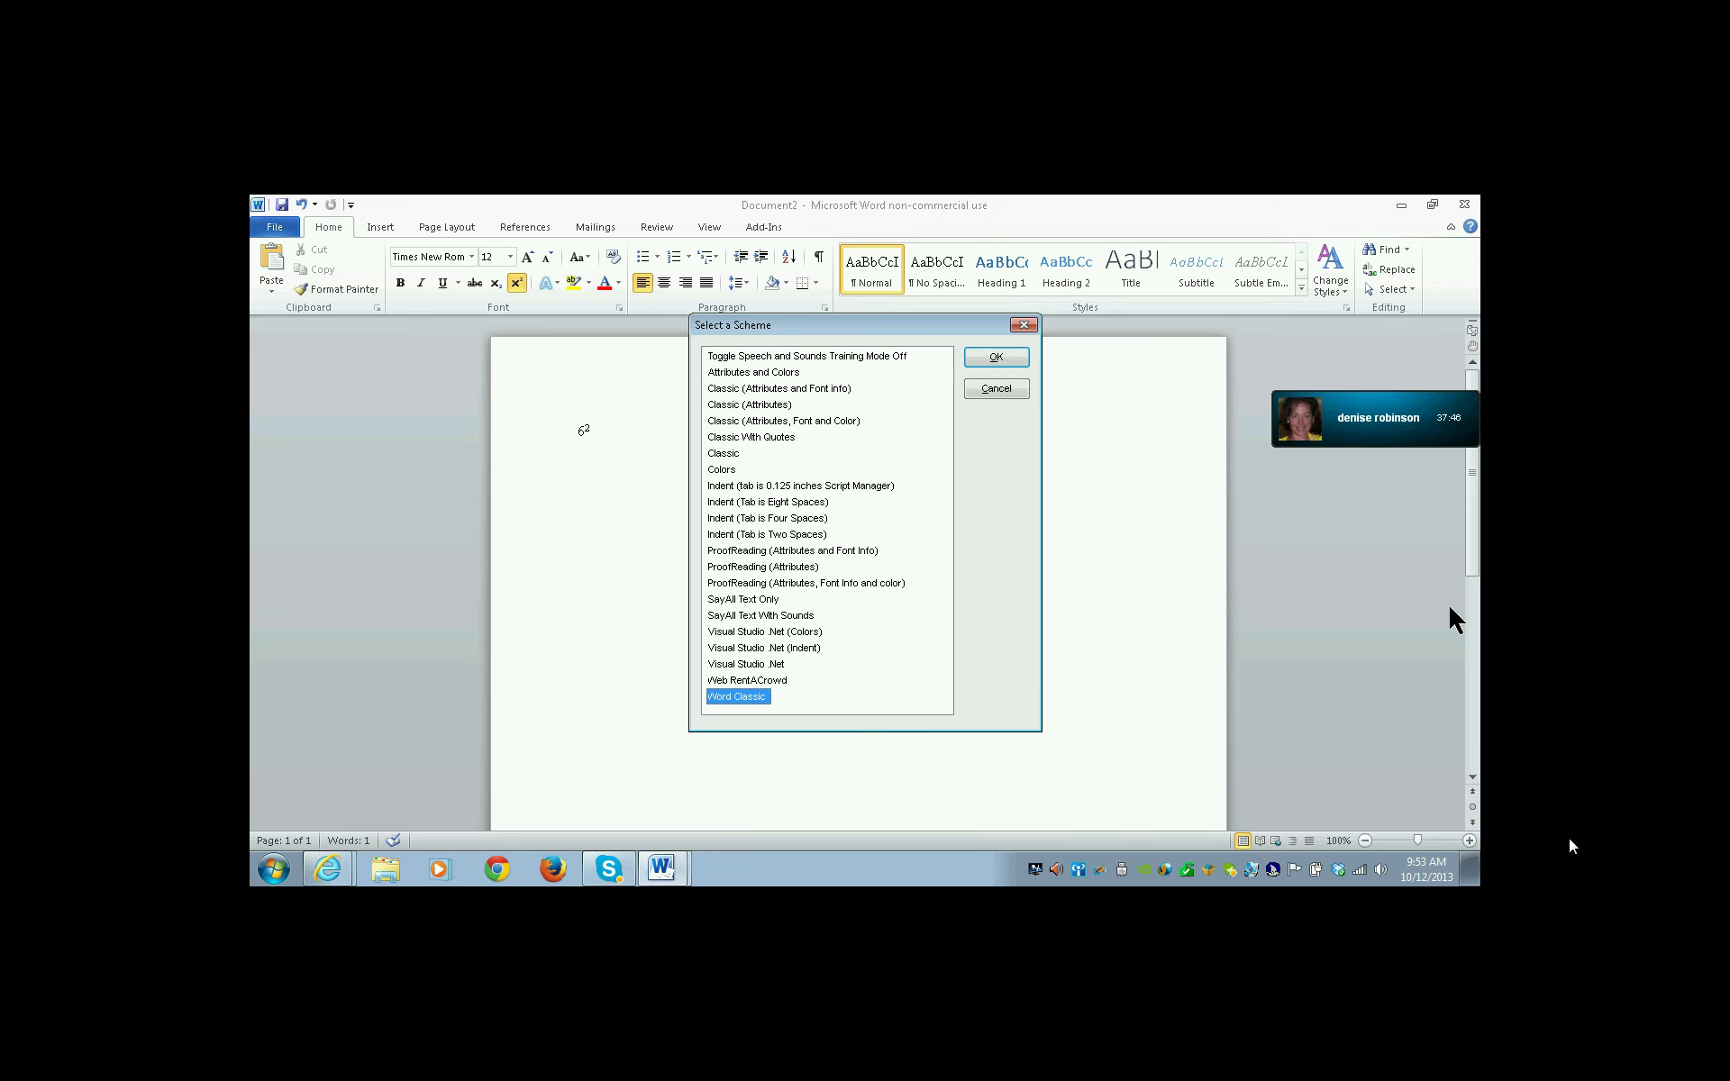
{"action": "key", "text": "c"}
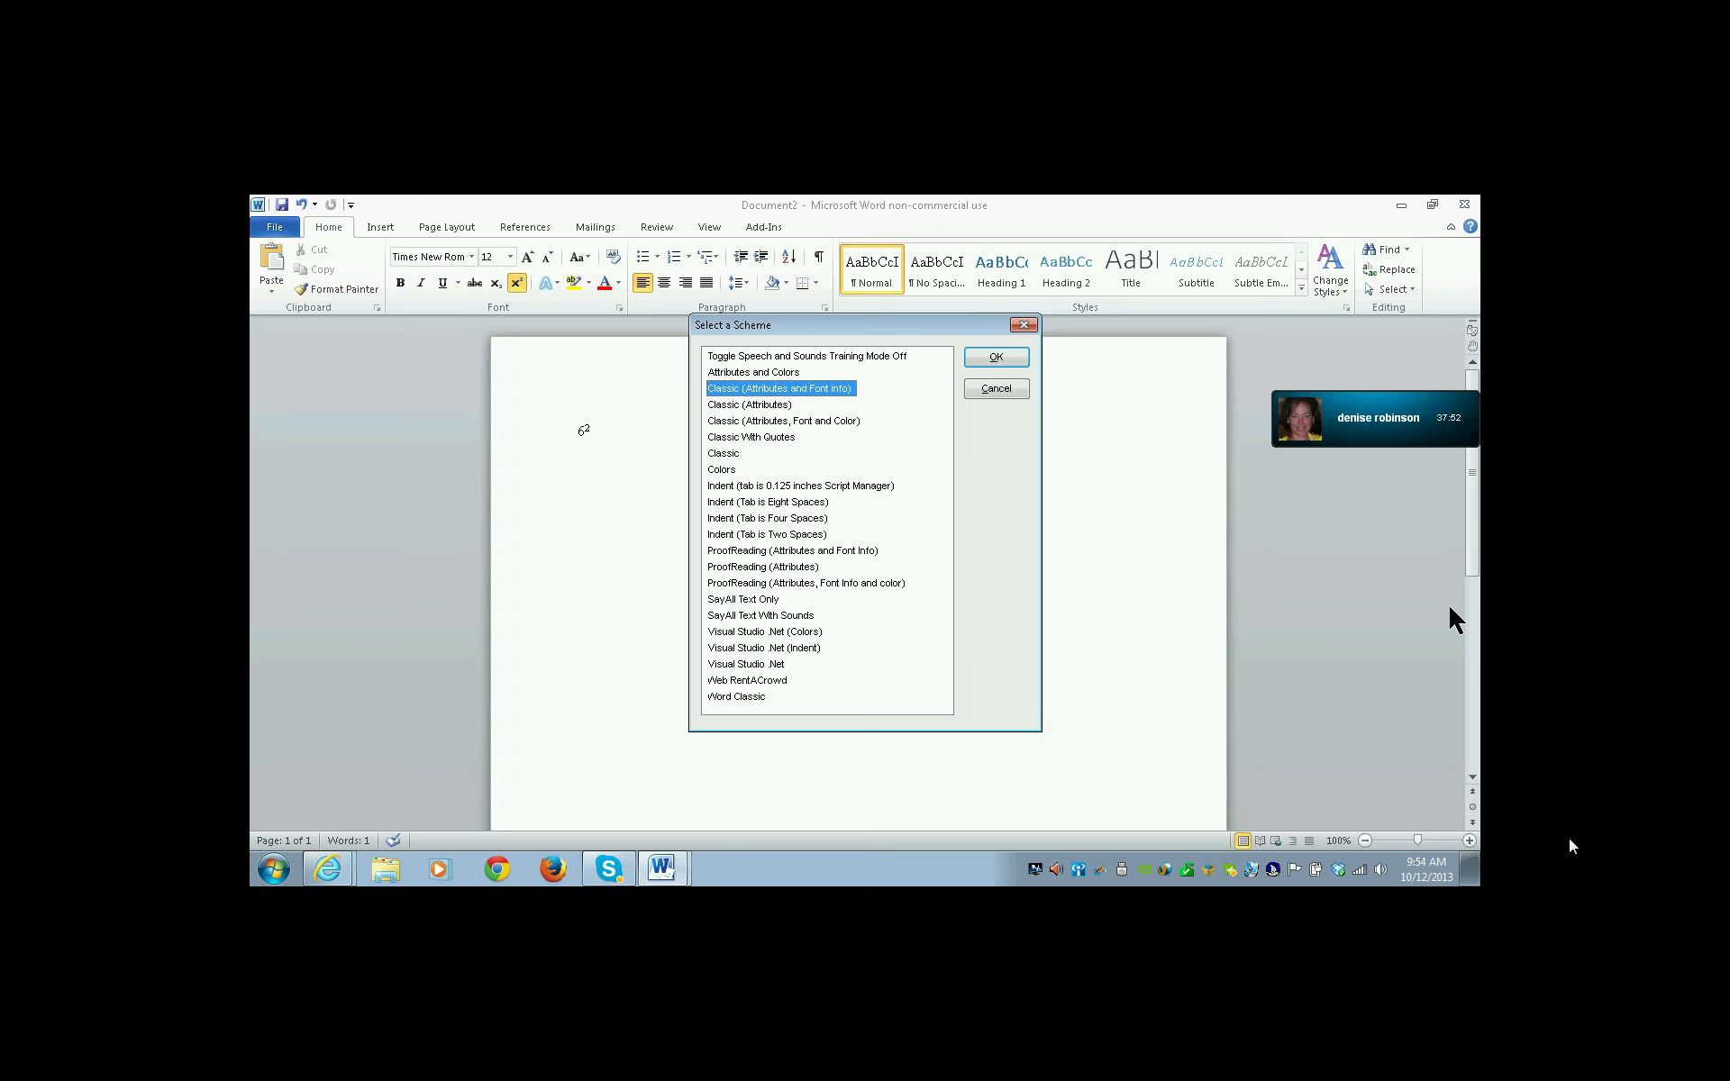
{"action": "key", "text": "Down"}
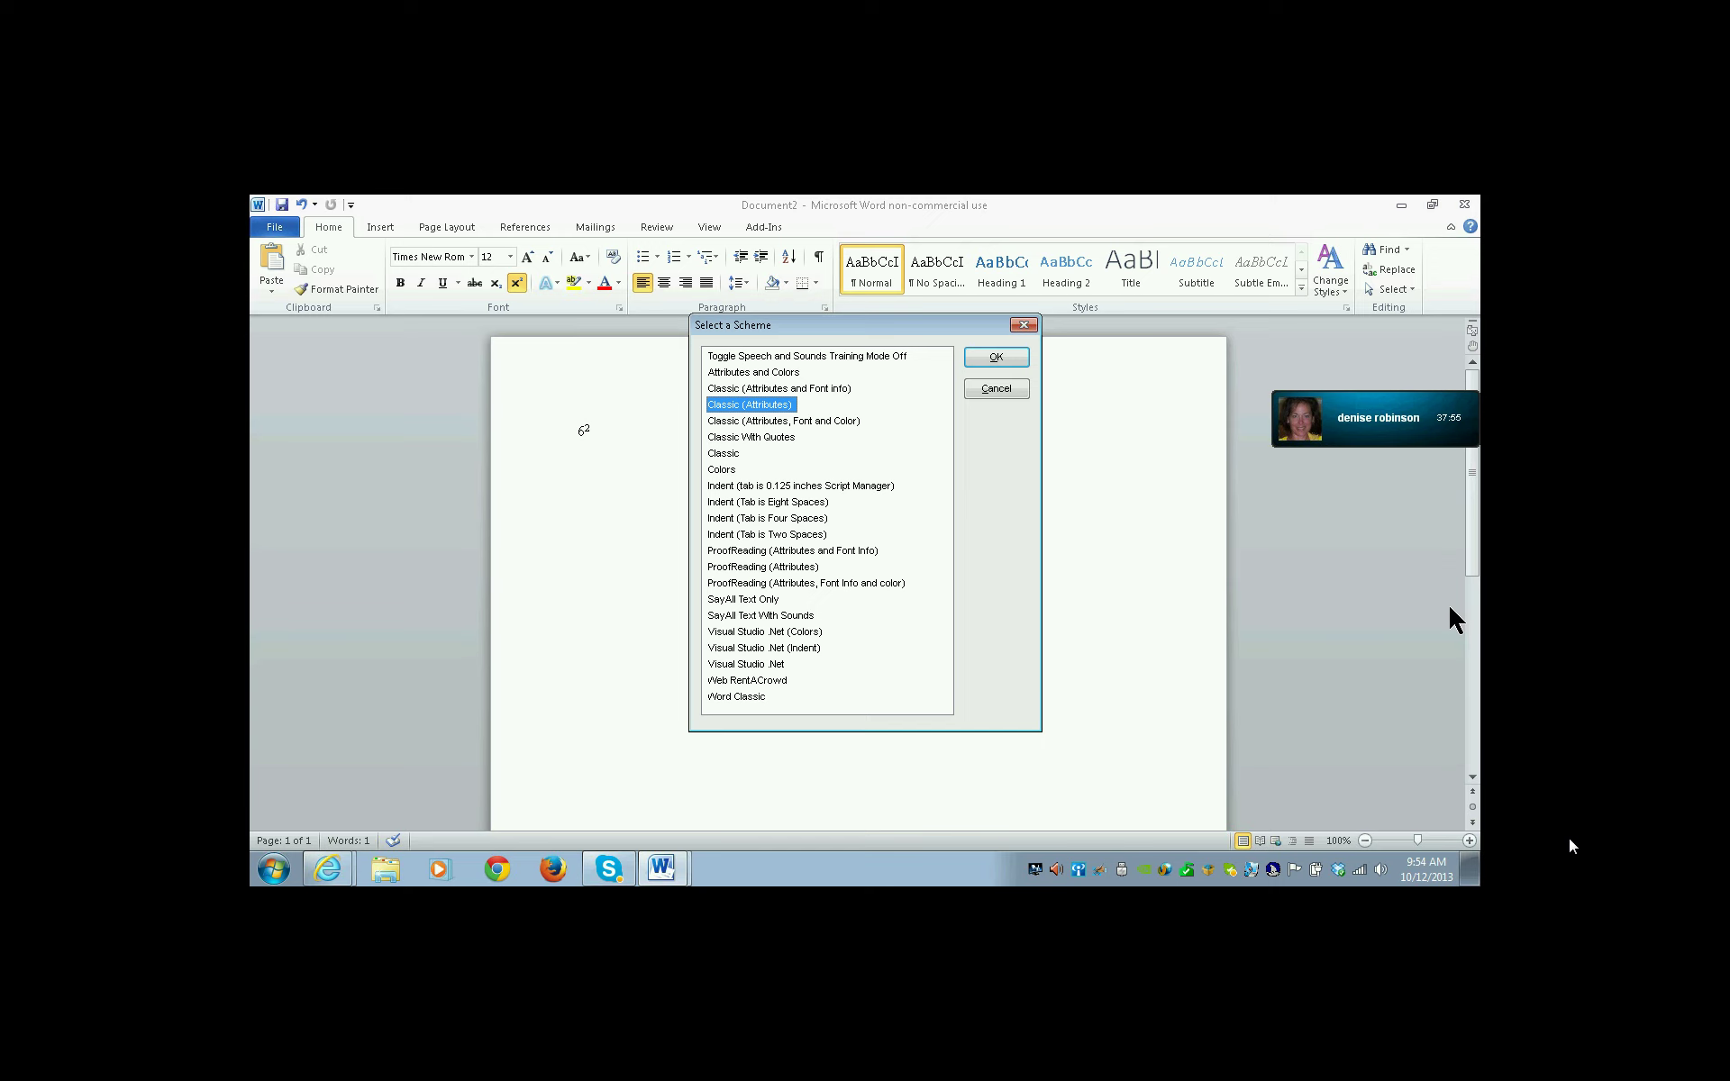
{"action": "key", "text": "Return"}
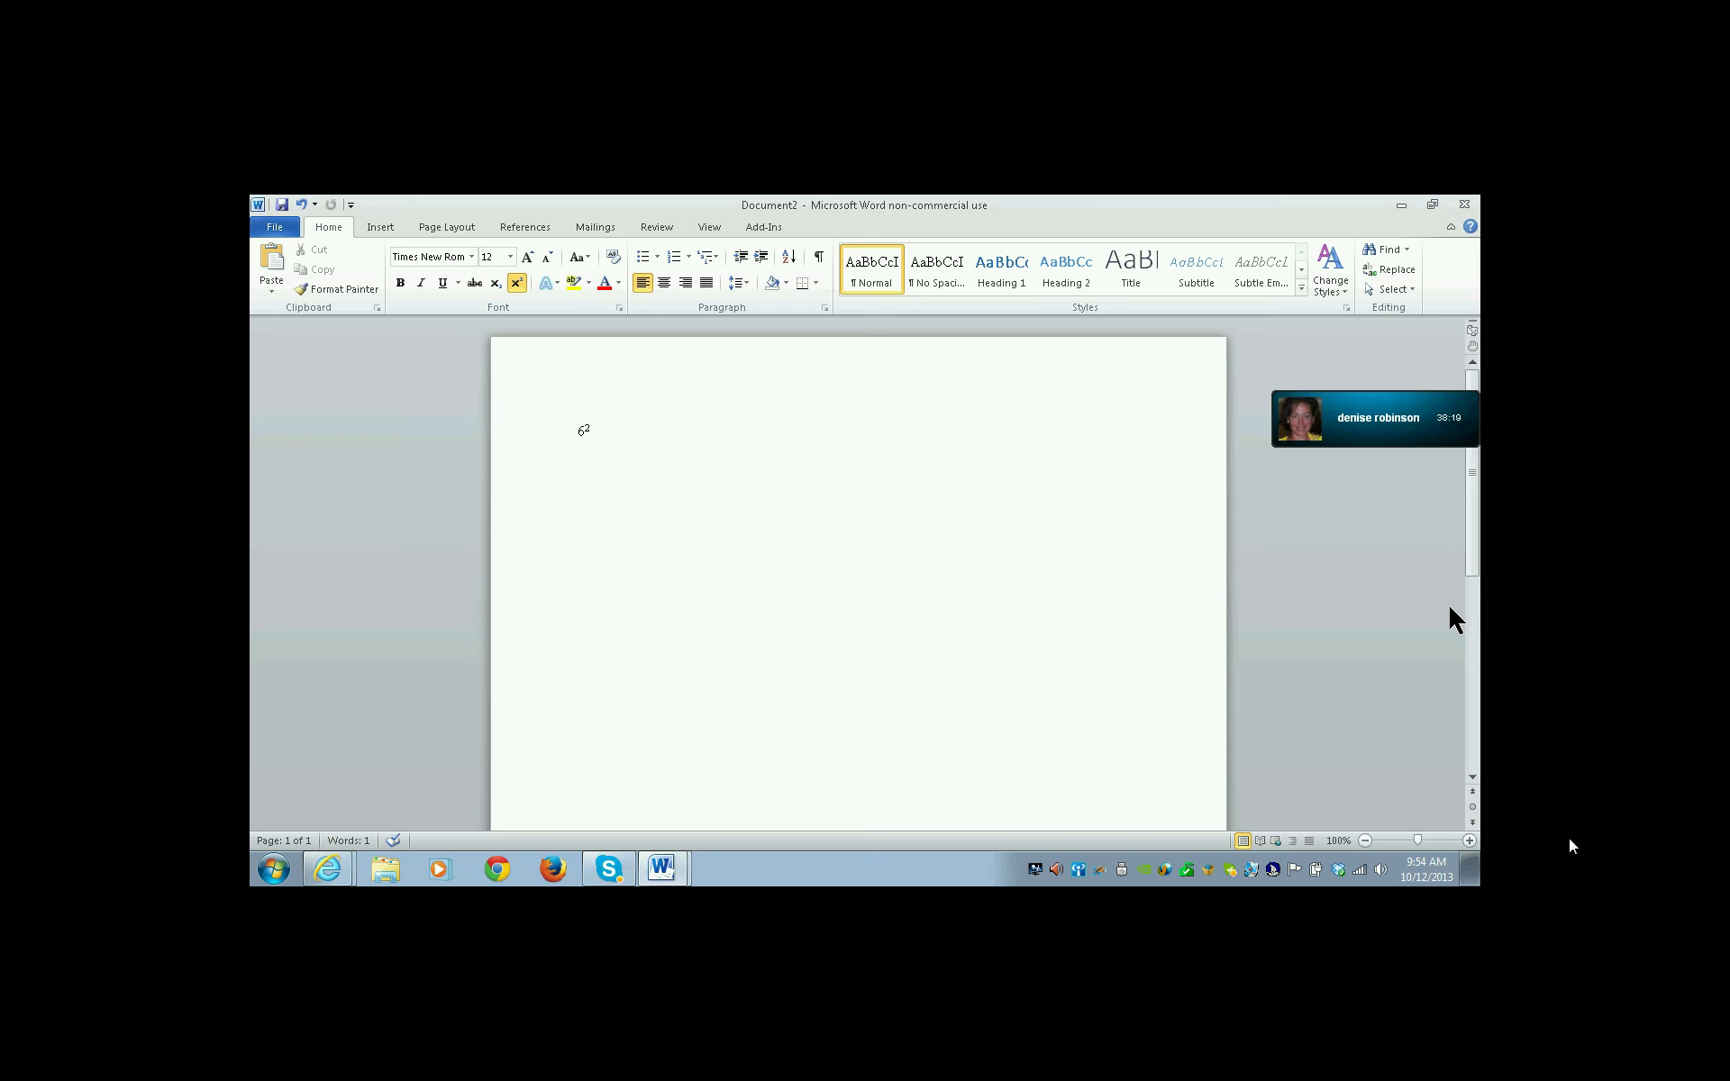
Undo to switch superscript formatting back off after the 6².
{"action": "key", "text": "ctrl+z"}
Type 'The quick brown fox jumpr over the lazy dog.' followed by a '____' blank.
{"action": "type", "text": "The quick brown fox jumpr"}
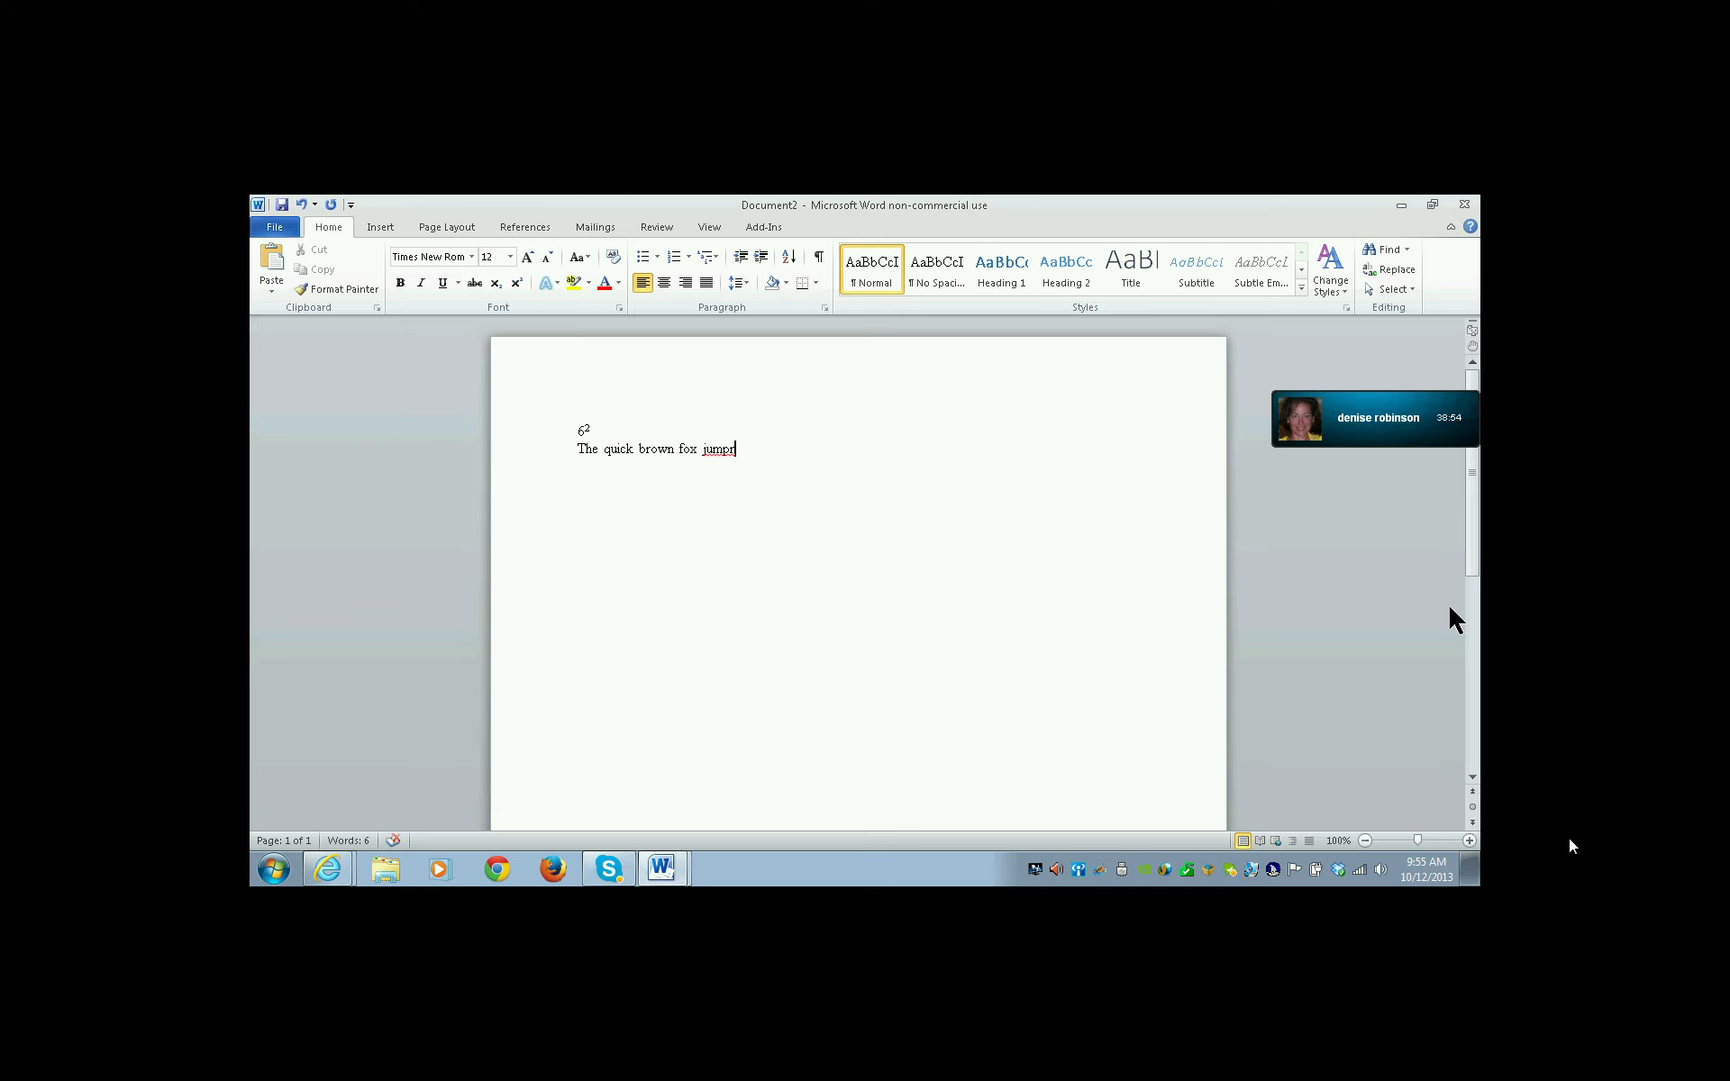
{"action": "type", "text": " over the lazy dog."}
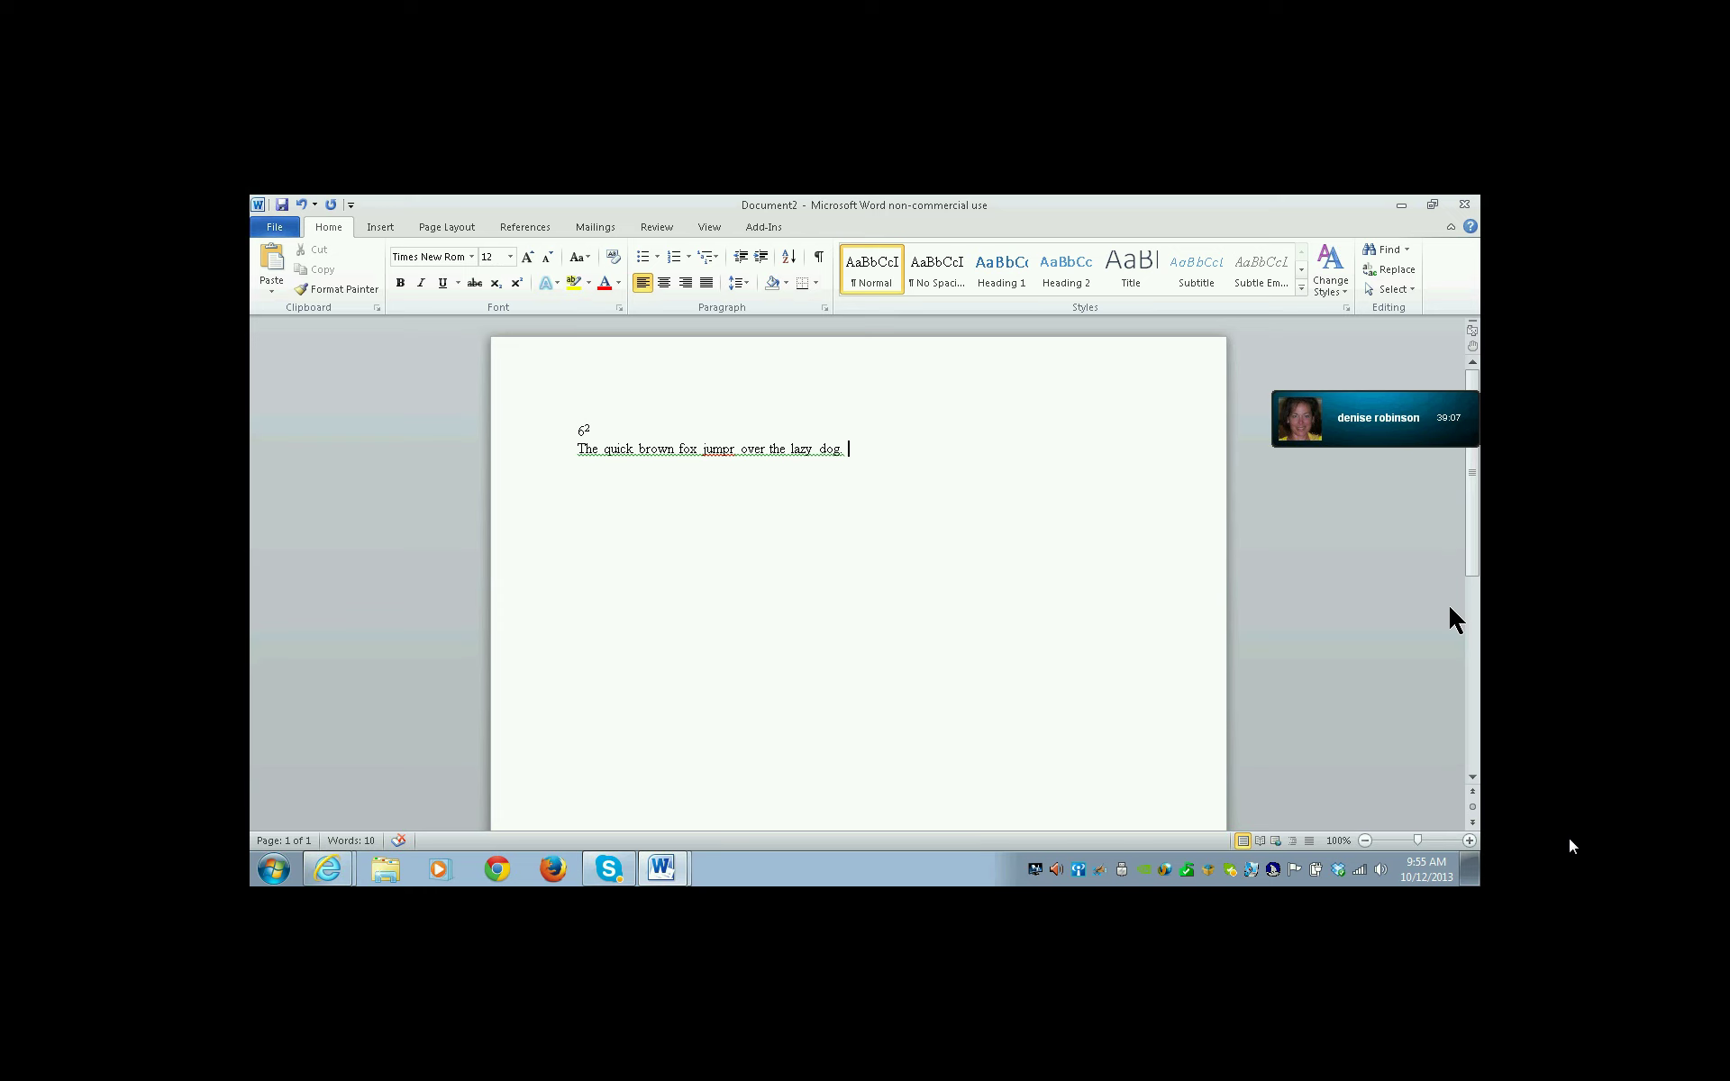
{"action": "type", "text": "____"}
Apply strikethrough to 'jumpr' via the Font dialog, then select the blank after 'dog.'.
{"action": "key", "text": "Left"}
{"action": "key", "text": "Left"}
{"action": "key", "text": "Left"}
{"action": "key", "text": "Left"}
{"action": "key", "text": "ctrl+shift+Right"}
{"action": "key", "text": "ctrl+d"}
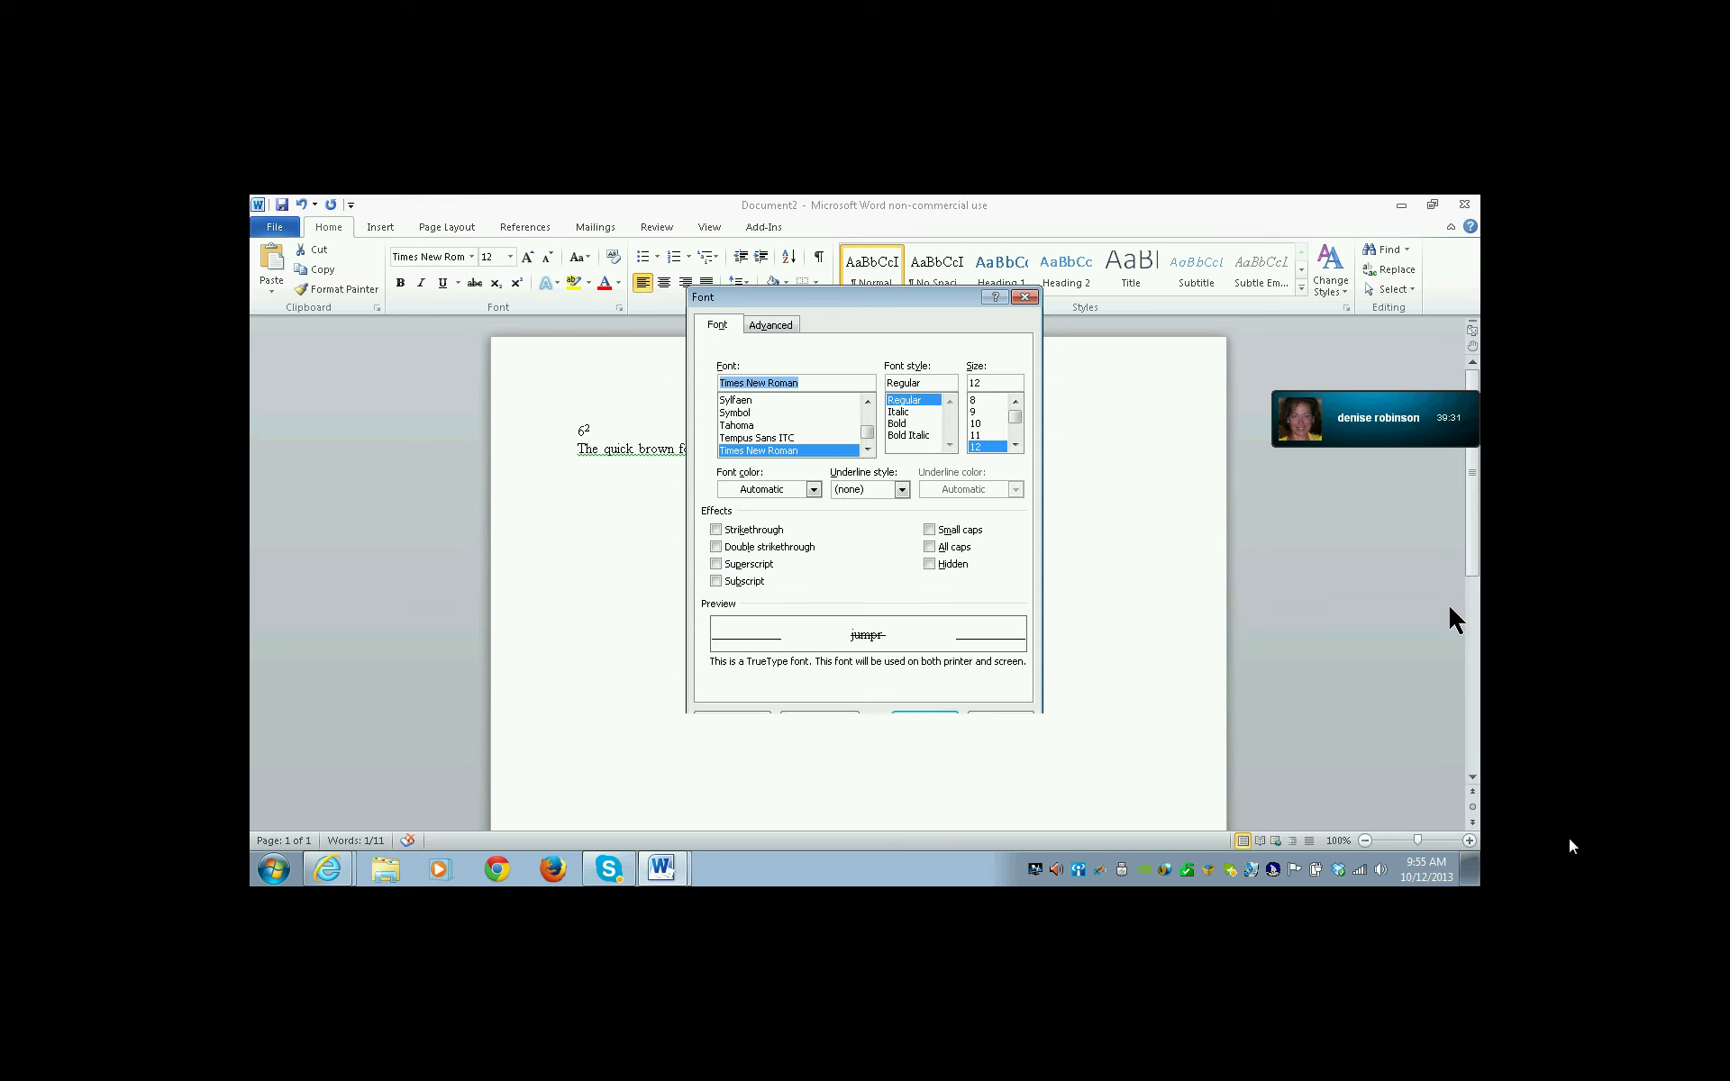
{"action": "key", "text": "alt+k"}
{"action": "key", "text": "Return"}
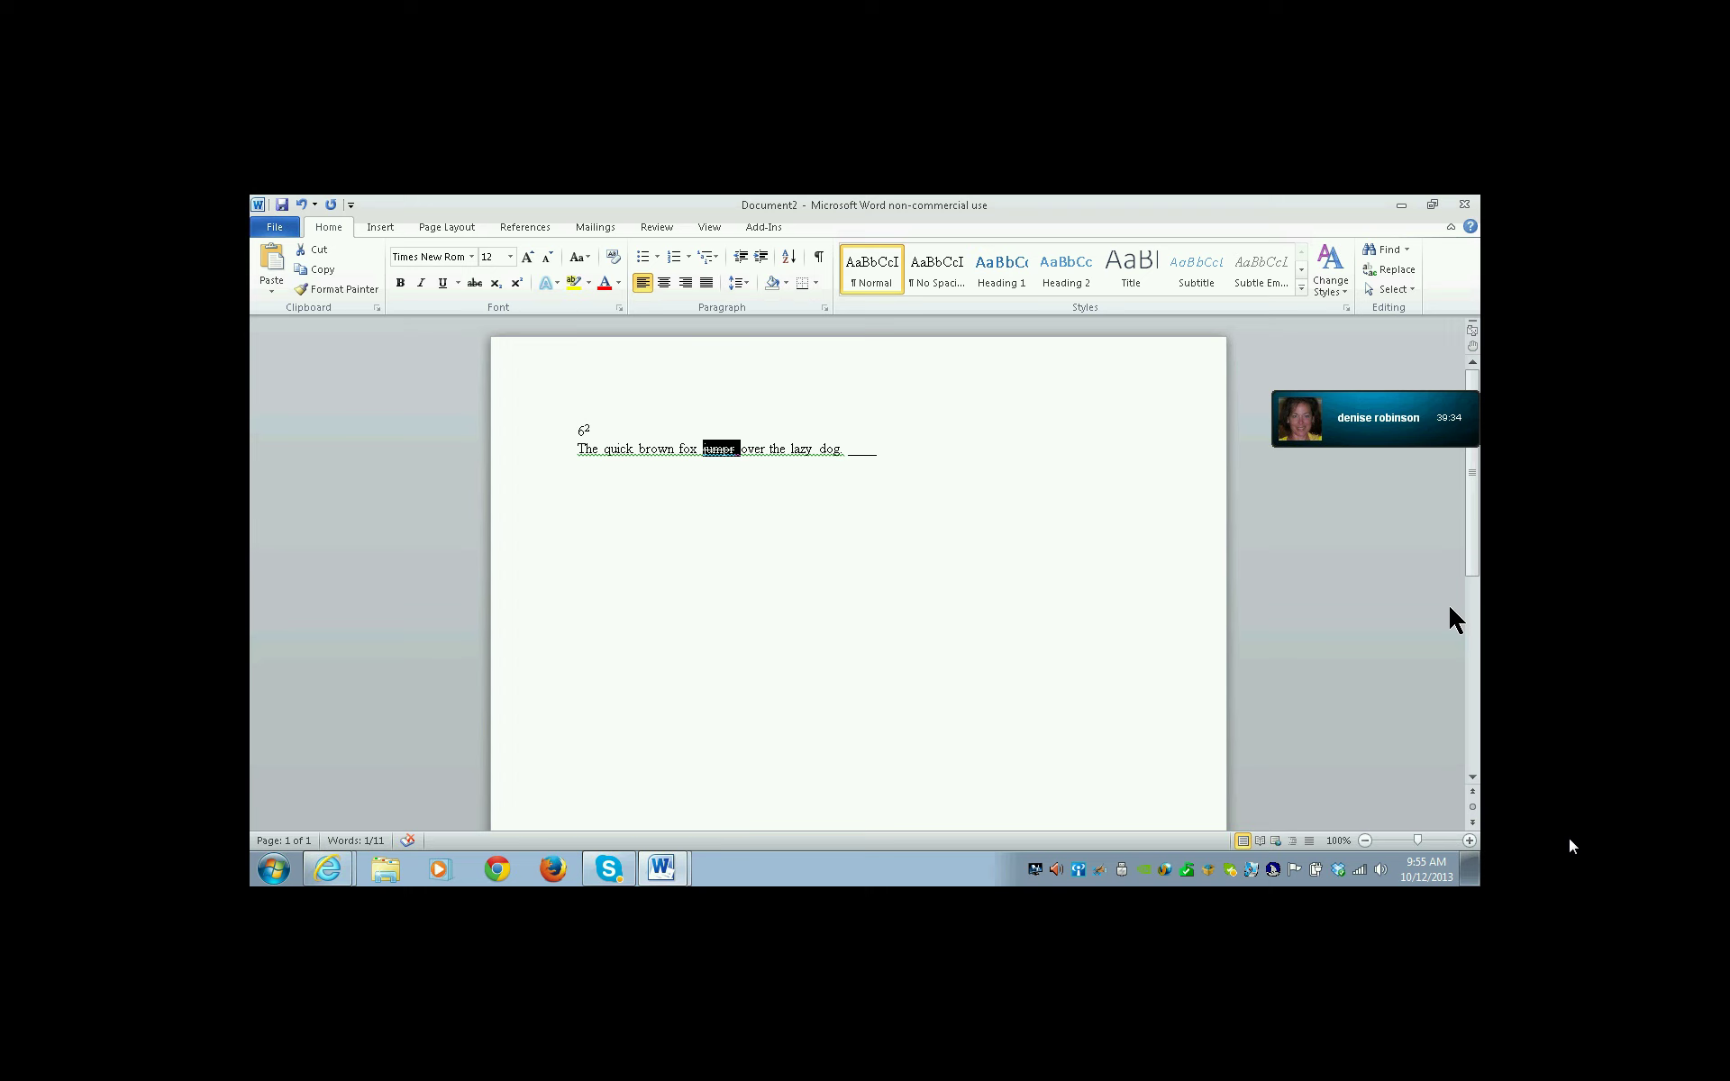
{"action": "key", "text": "End"}
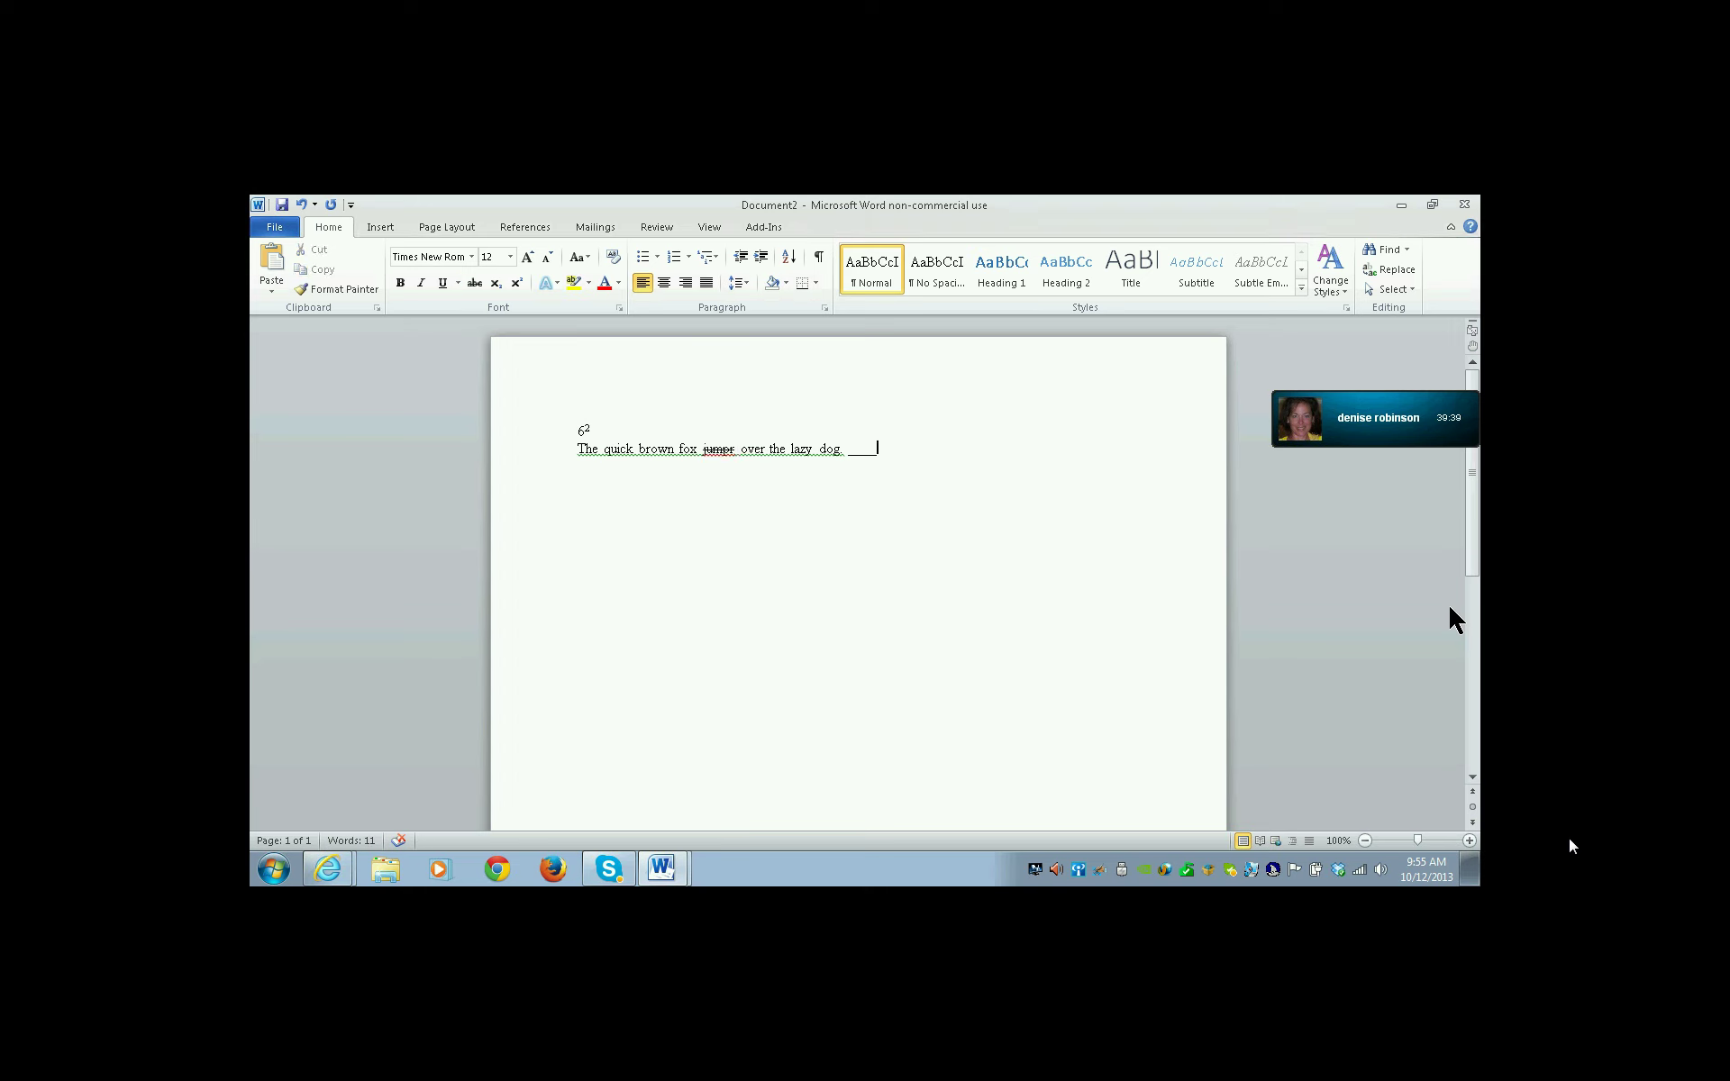
{"action": "key", "text": "shift+Left"}
Replace the selected blank with the underlined word 'jumps'.
{"action": "key", "text": "ctrl+u"}
{"action": "type", "text": "j"}
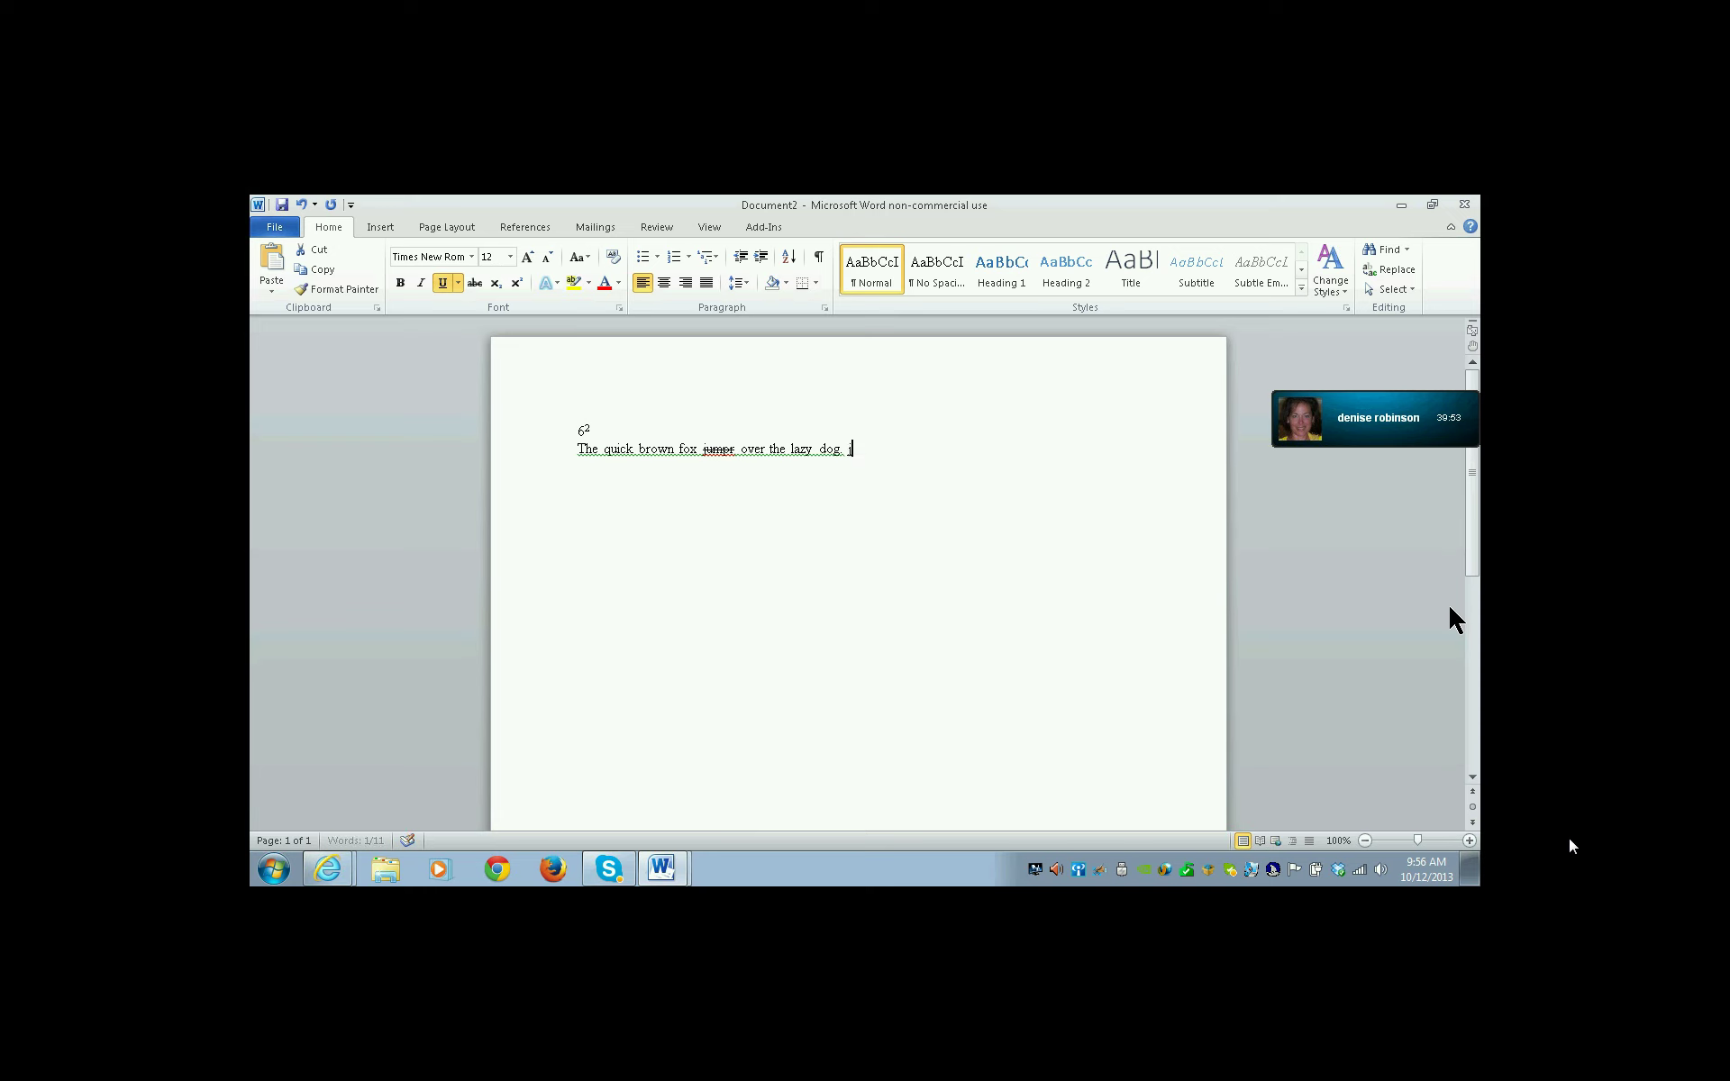
{"action": "type", "text": "umps"}
Undo the stray period, then add lines 'quik opertunity' and 'ovar th laxi' below.
{"action": "key", "text": "ctrl+z"}
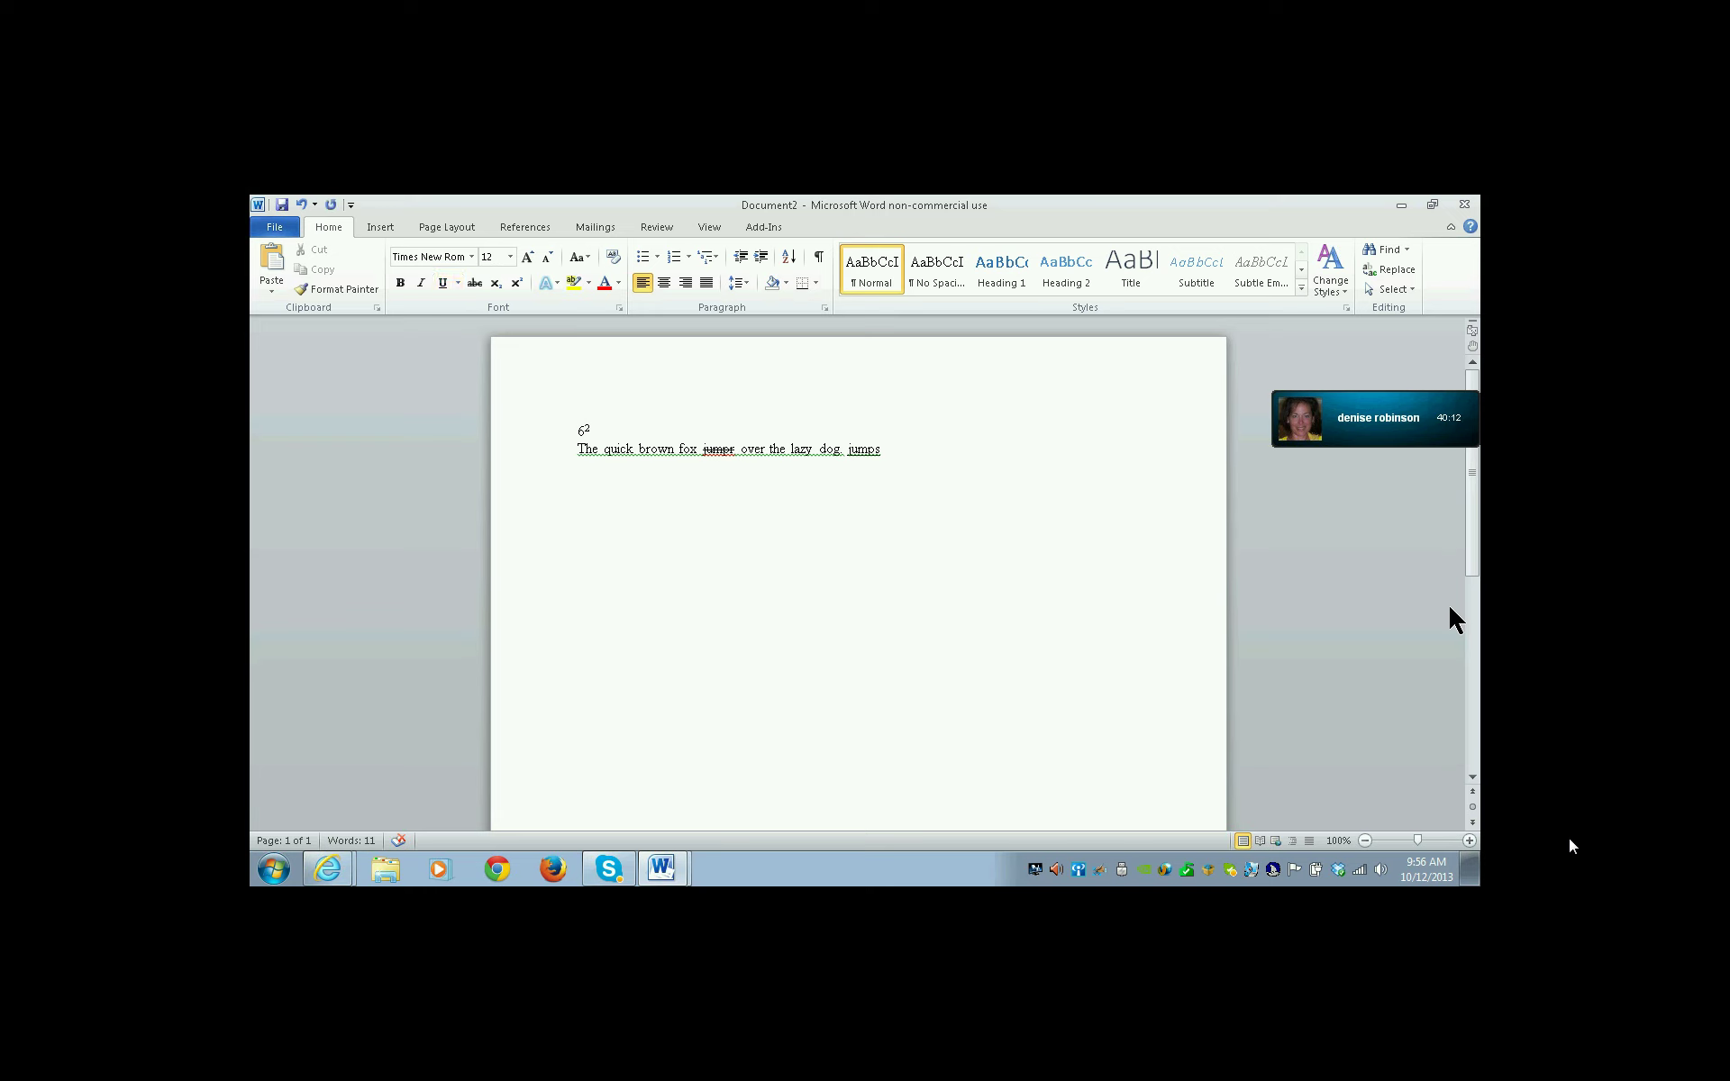
{"action": "key", "text": "Return"}
{"action": "type", "text": "uik opertunity"}
{"action": "key", "text": "Return"}
{"action": "type", "text": "ovar th laxi"}
{"action": "key", "text": "F7"}
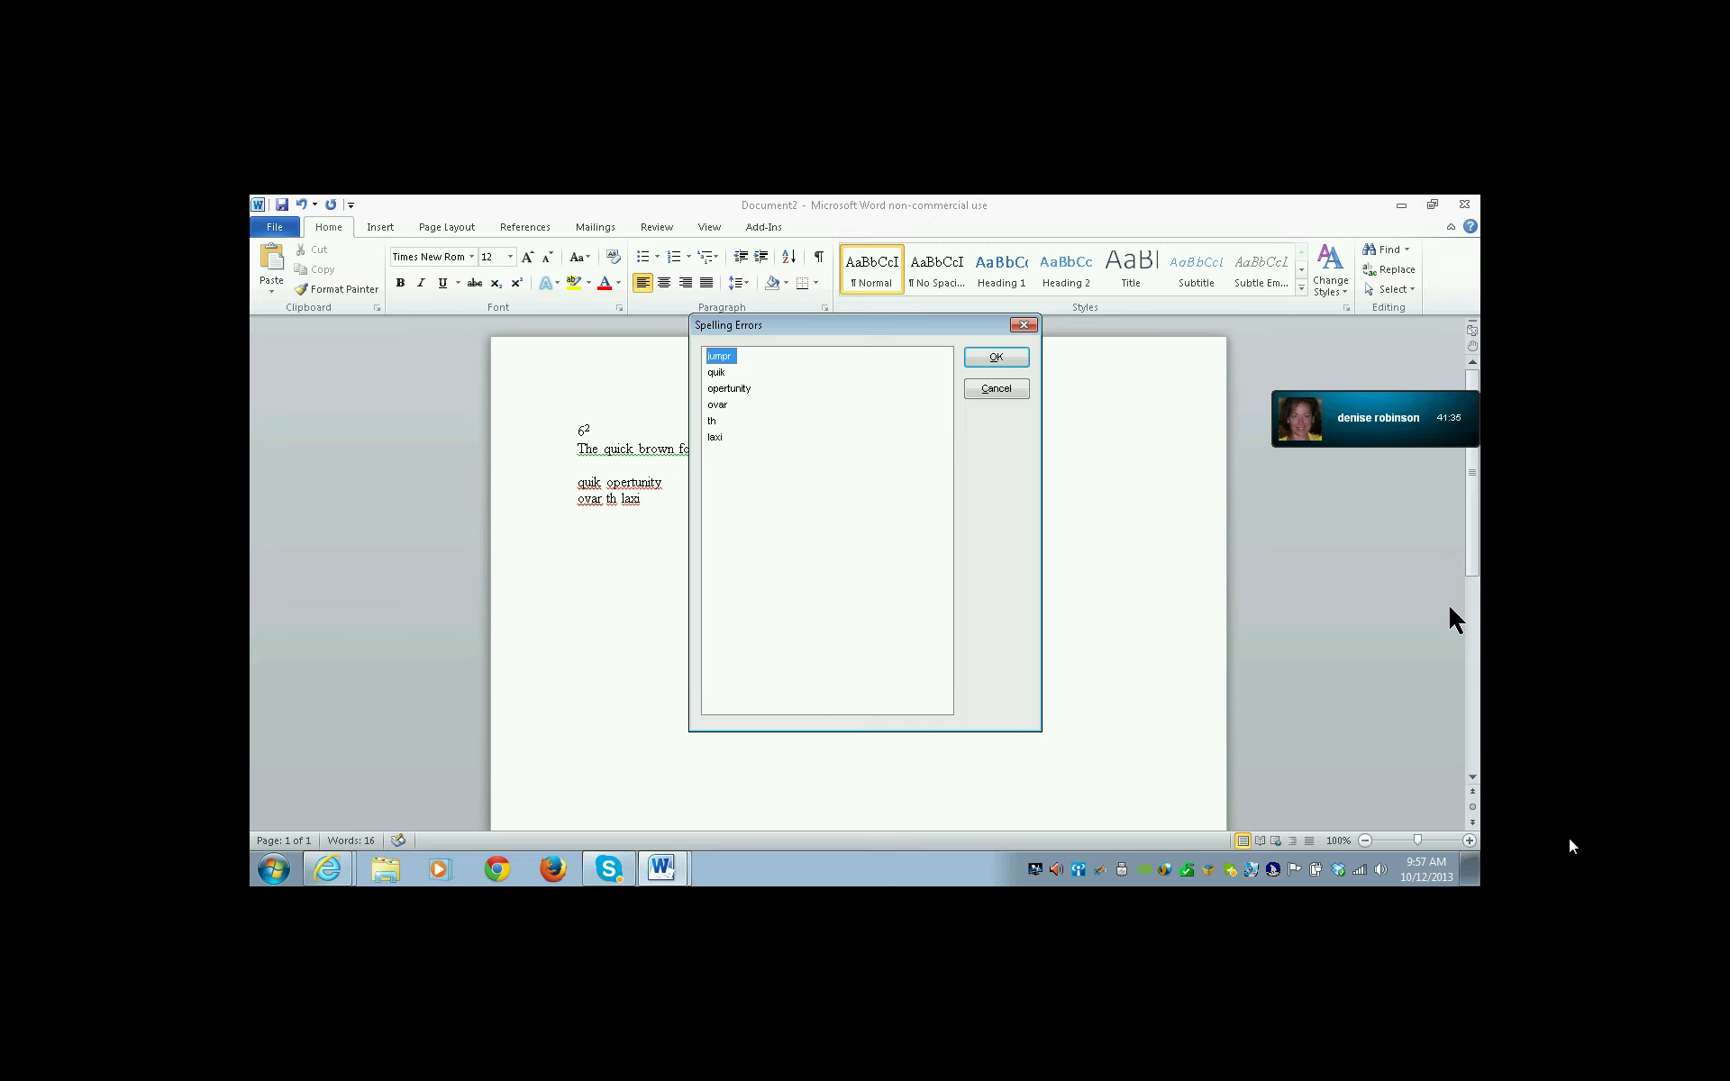
{"action": "key", "text": "Return"}
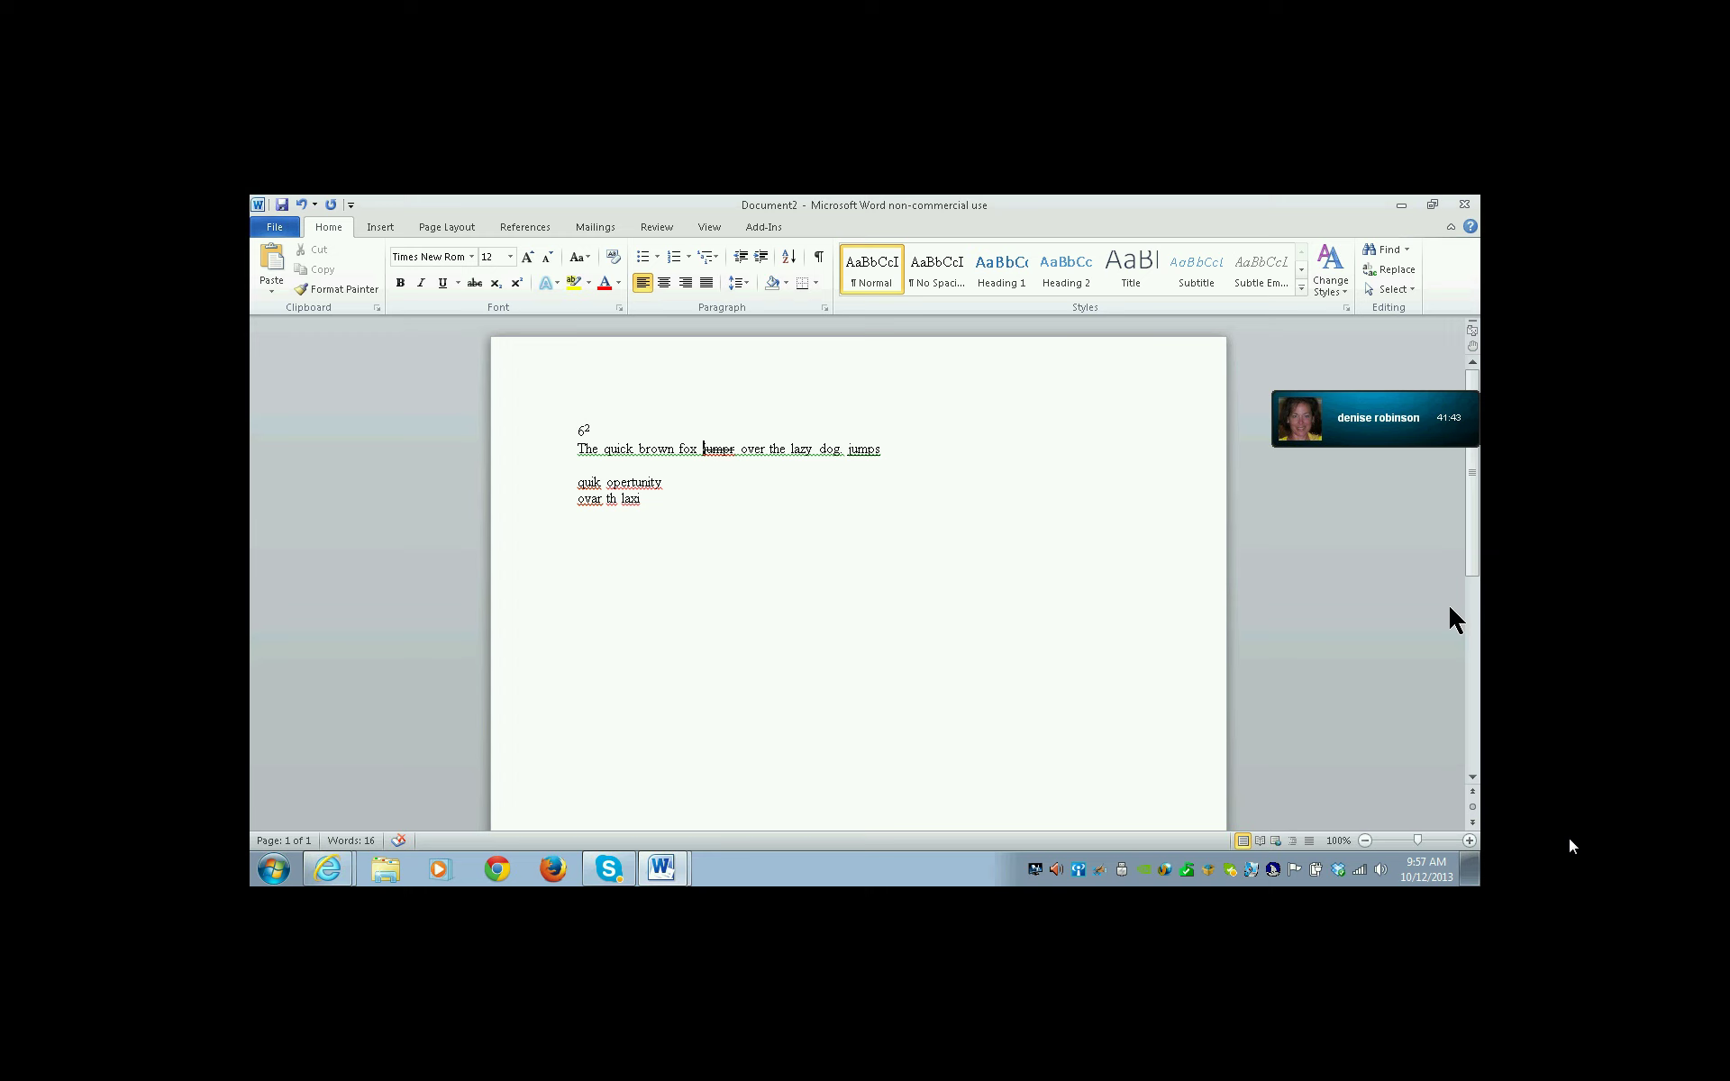
Pick 'jumps' from the spelling suggestions for the struck-through 'jumpr'.
{"action": "key", "text": "shift+F10"}
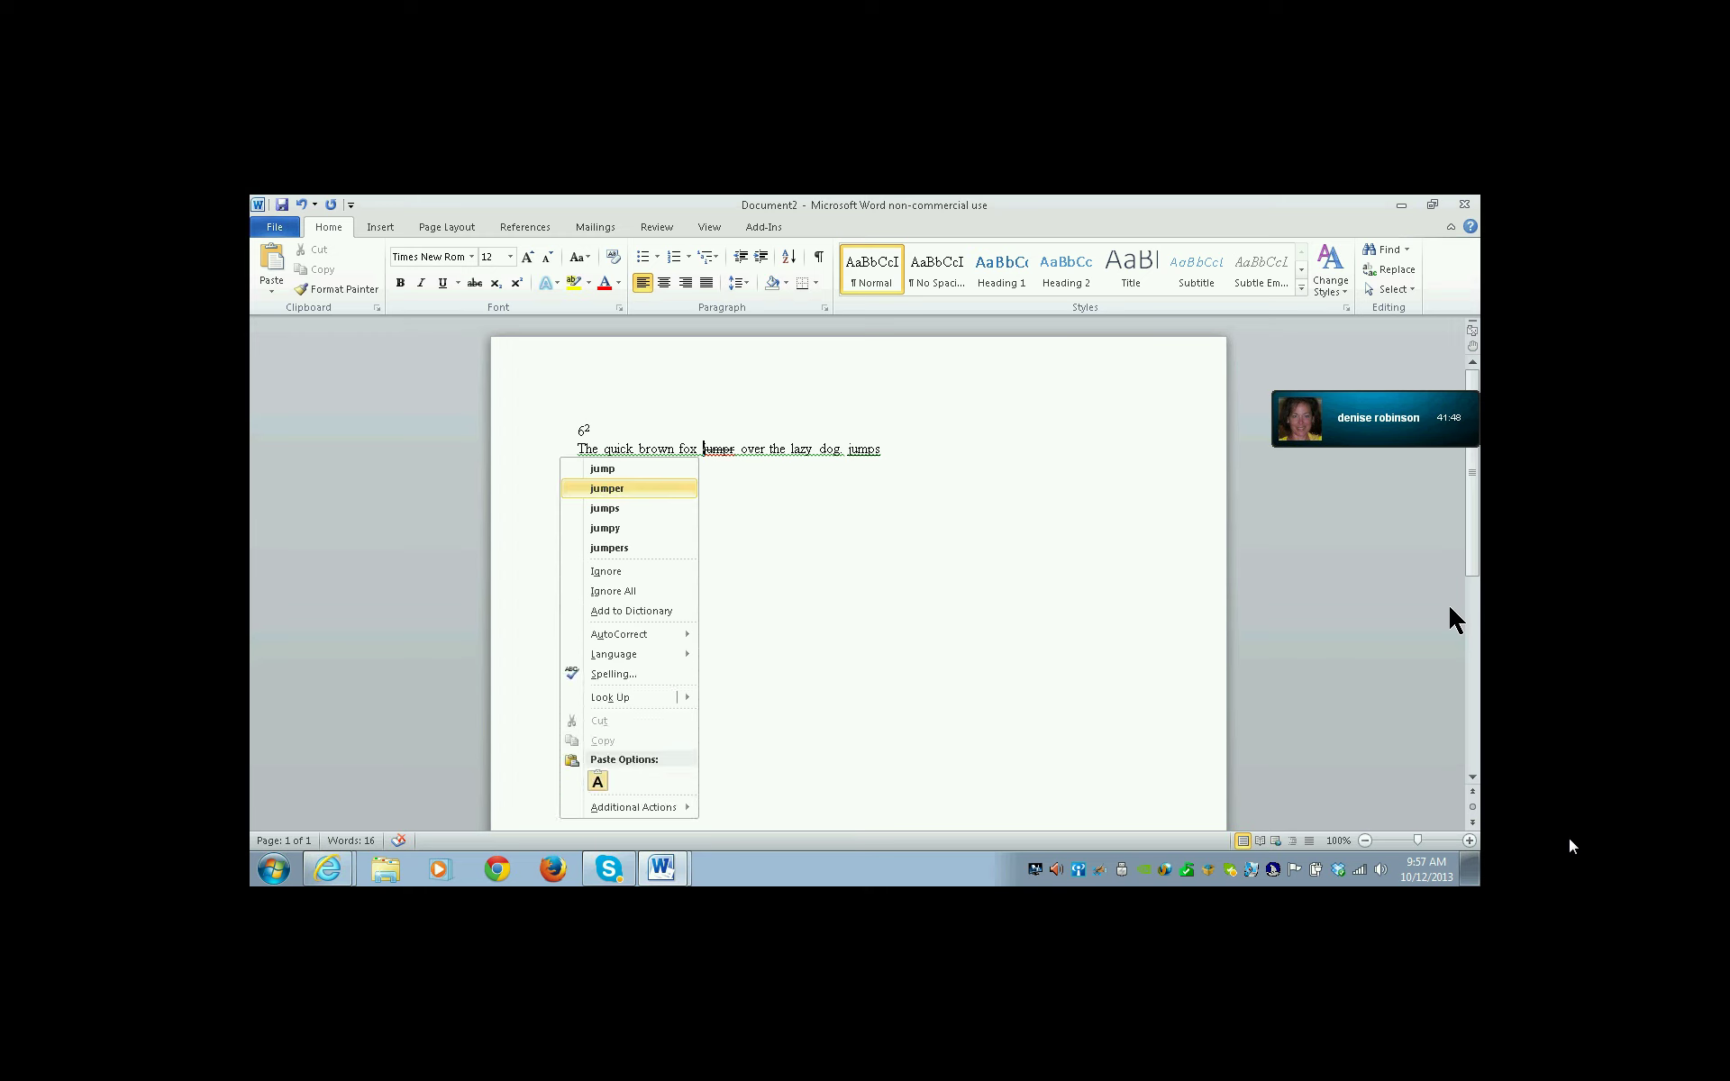
{"action": "key", "text": "Down"}
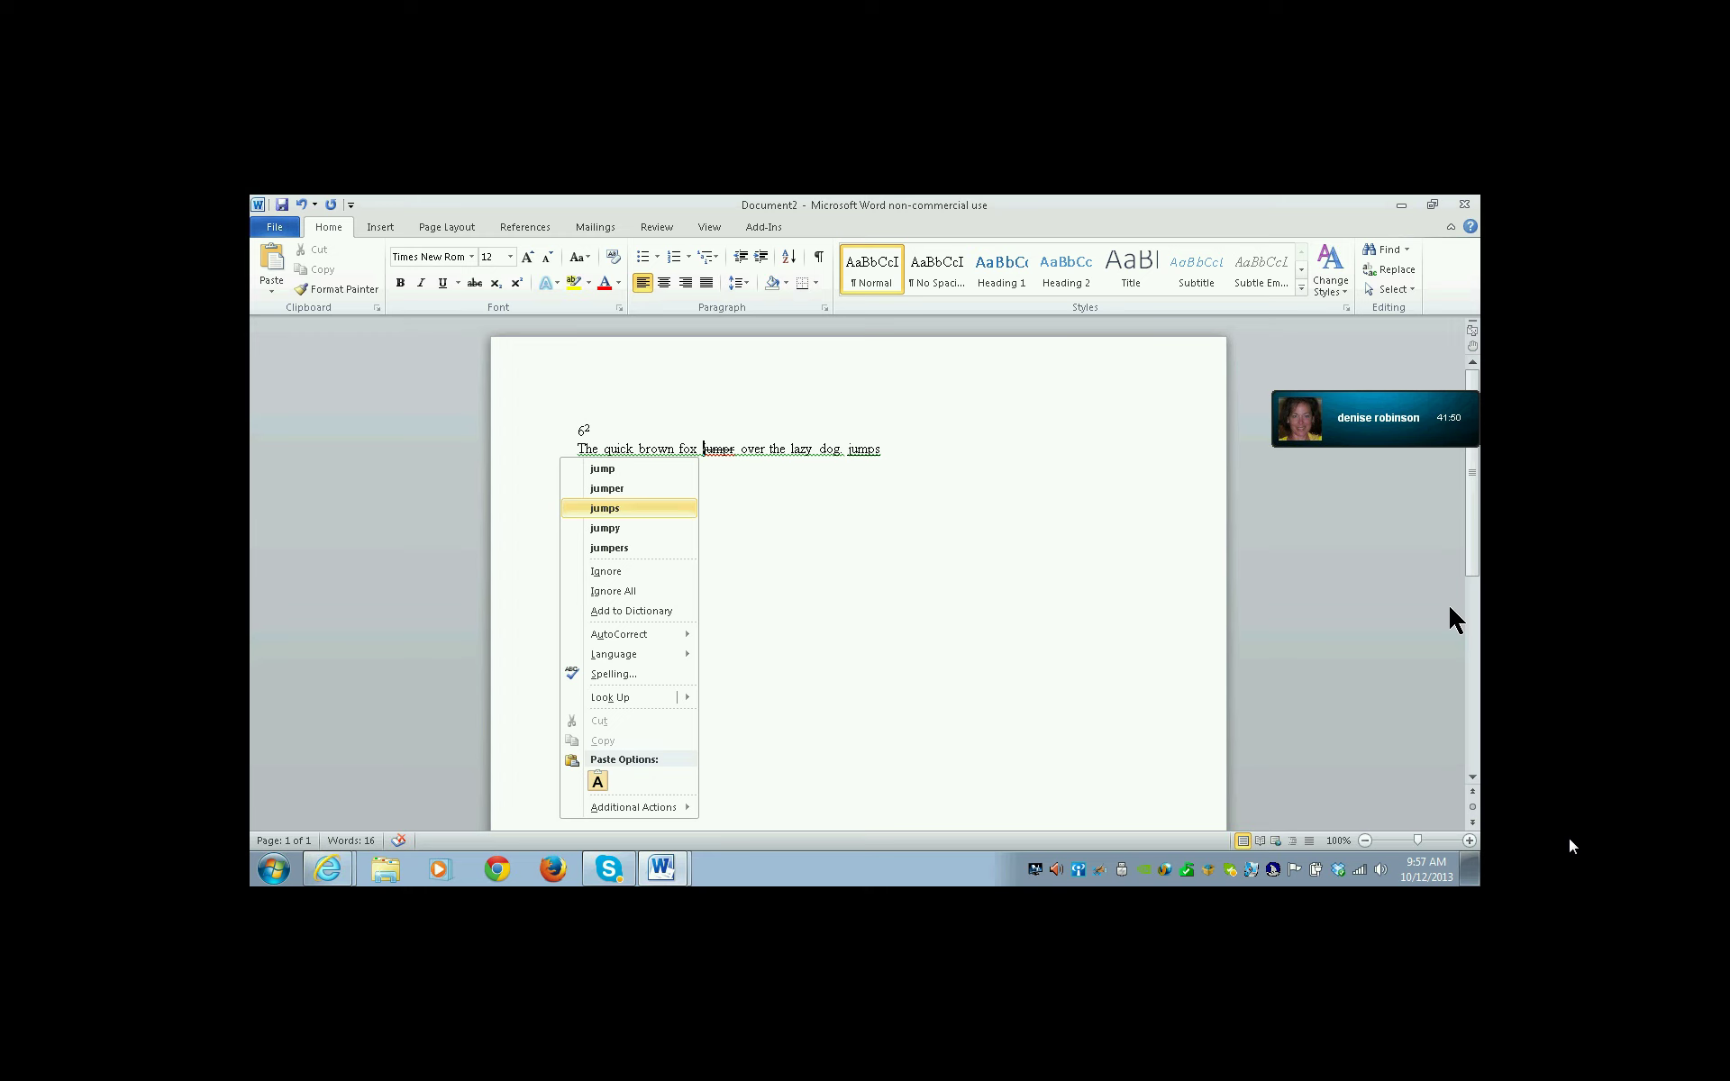
{"action": "key", "text": "Escape"}
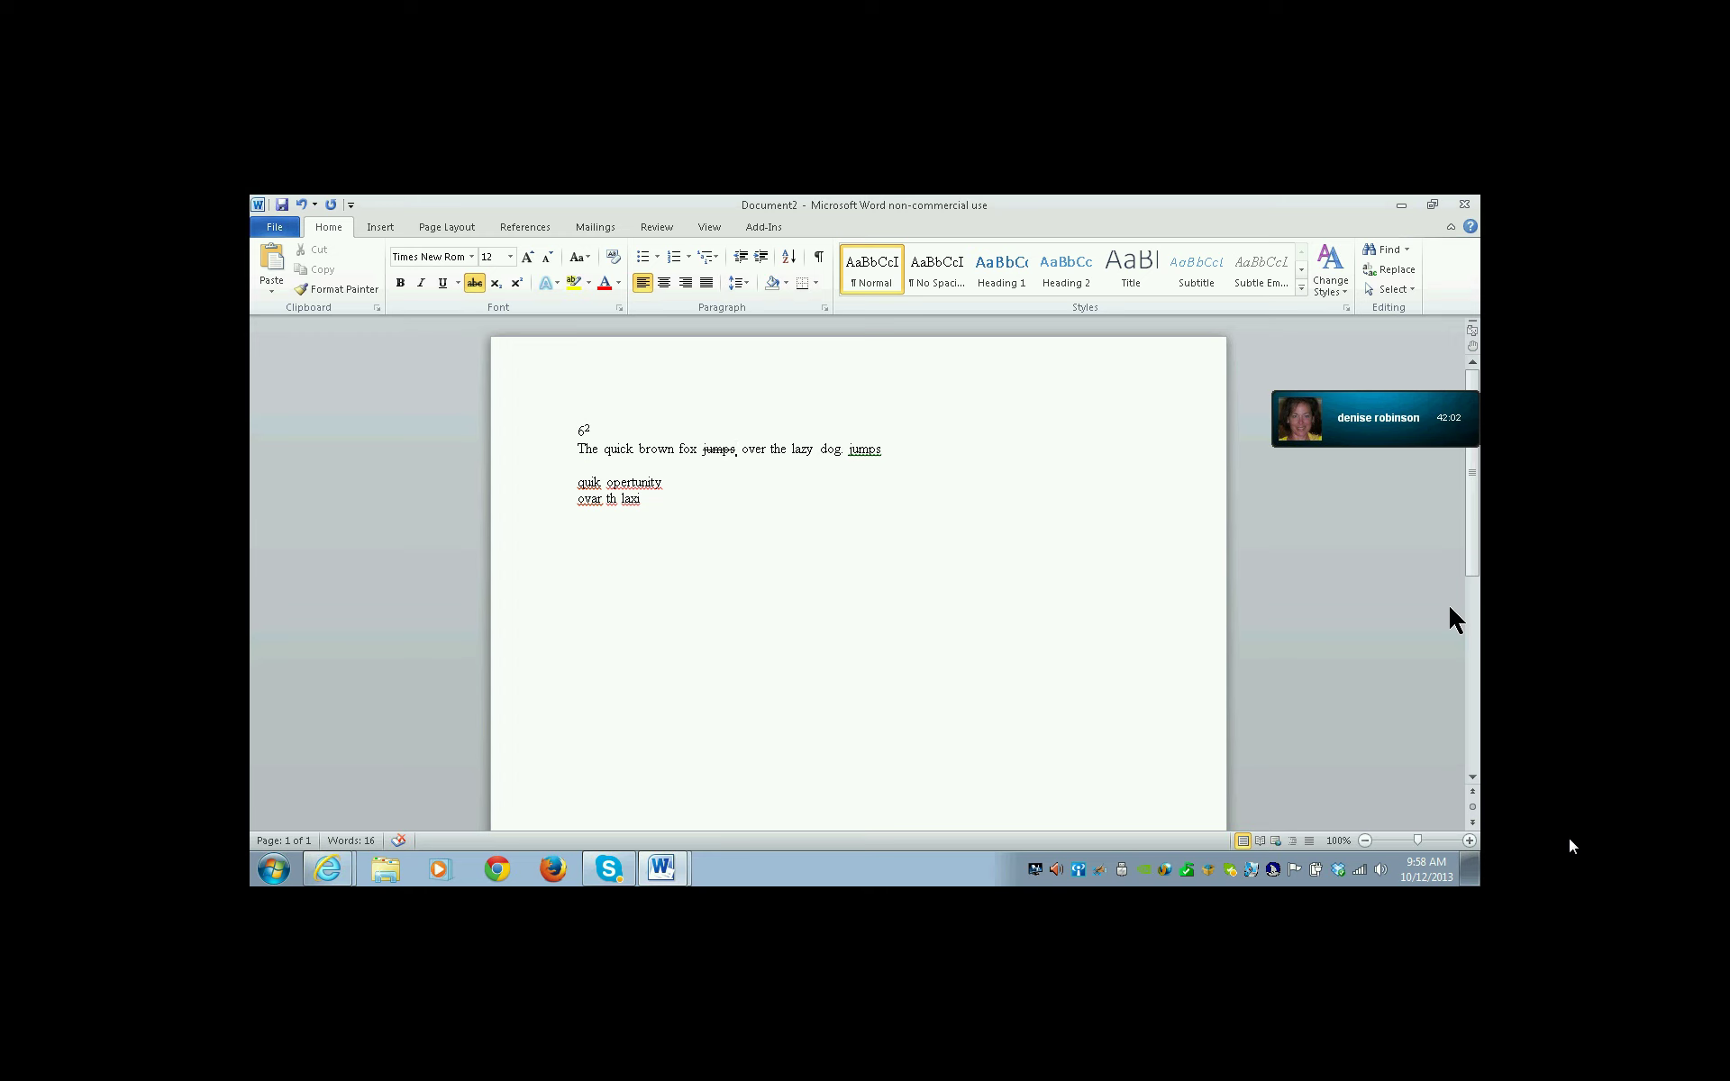
Run Spelling and Grammar (F7) and ignore the capitalization flag on 'jumps' once.
{"action": "key", "text": "F7"}
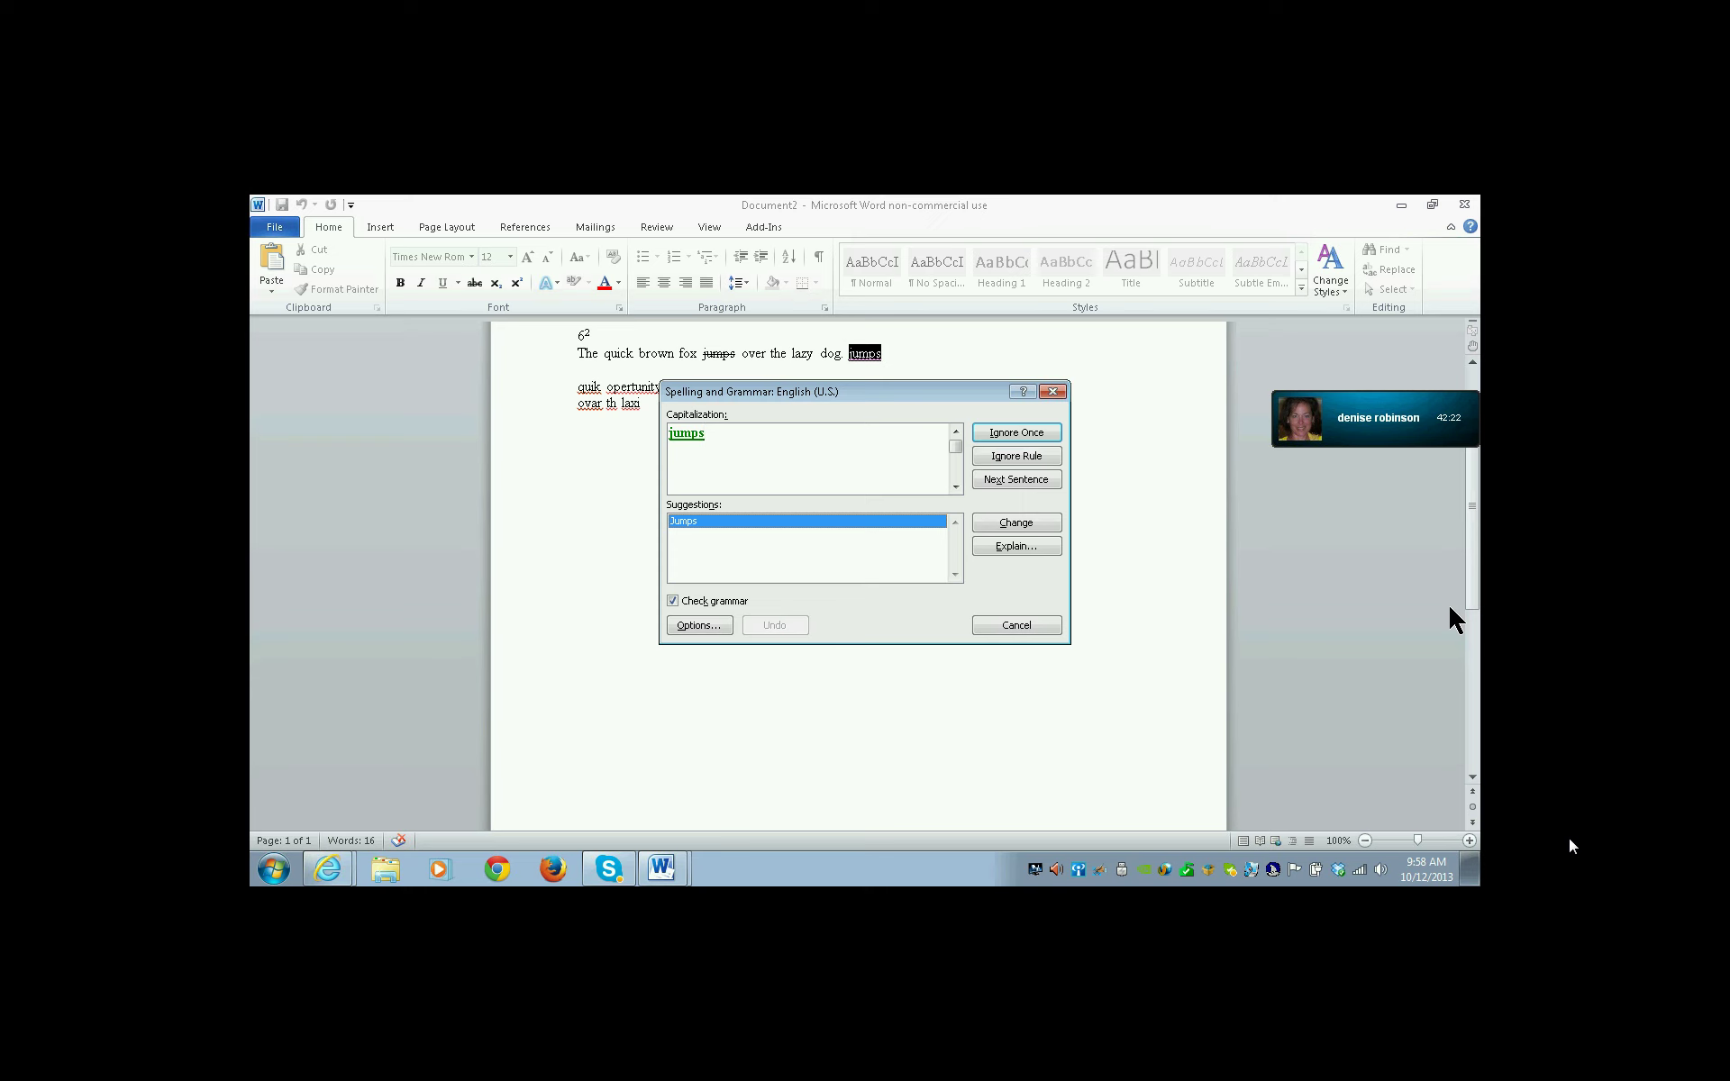
{"action": "key", "text": "Return"}
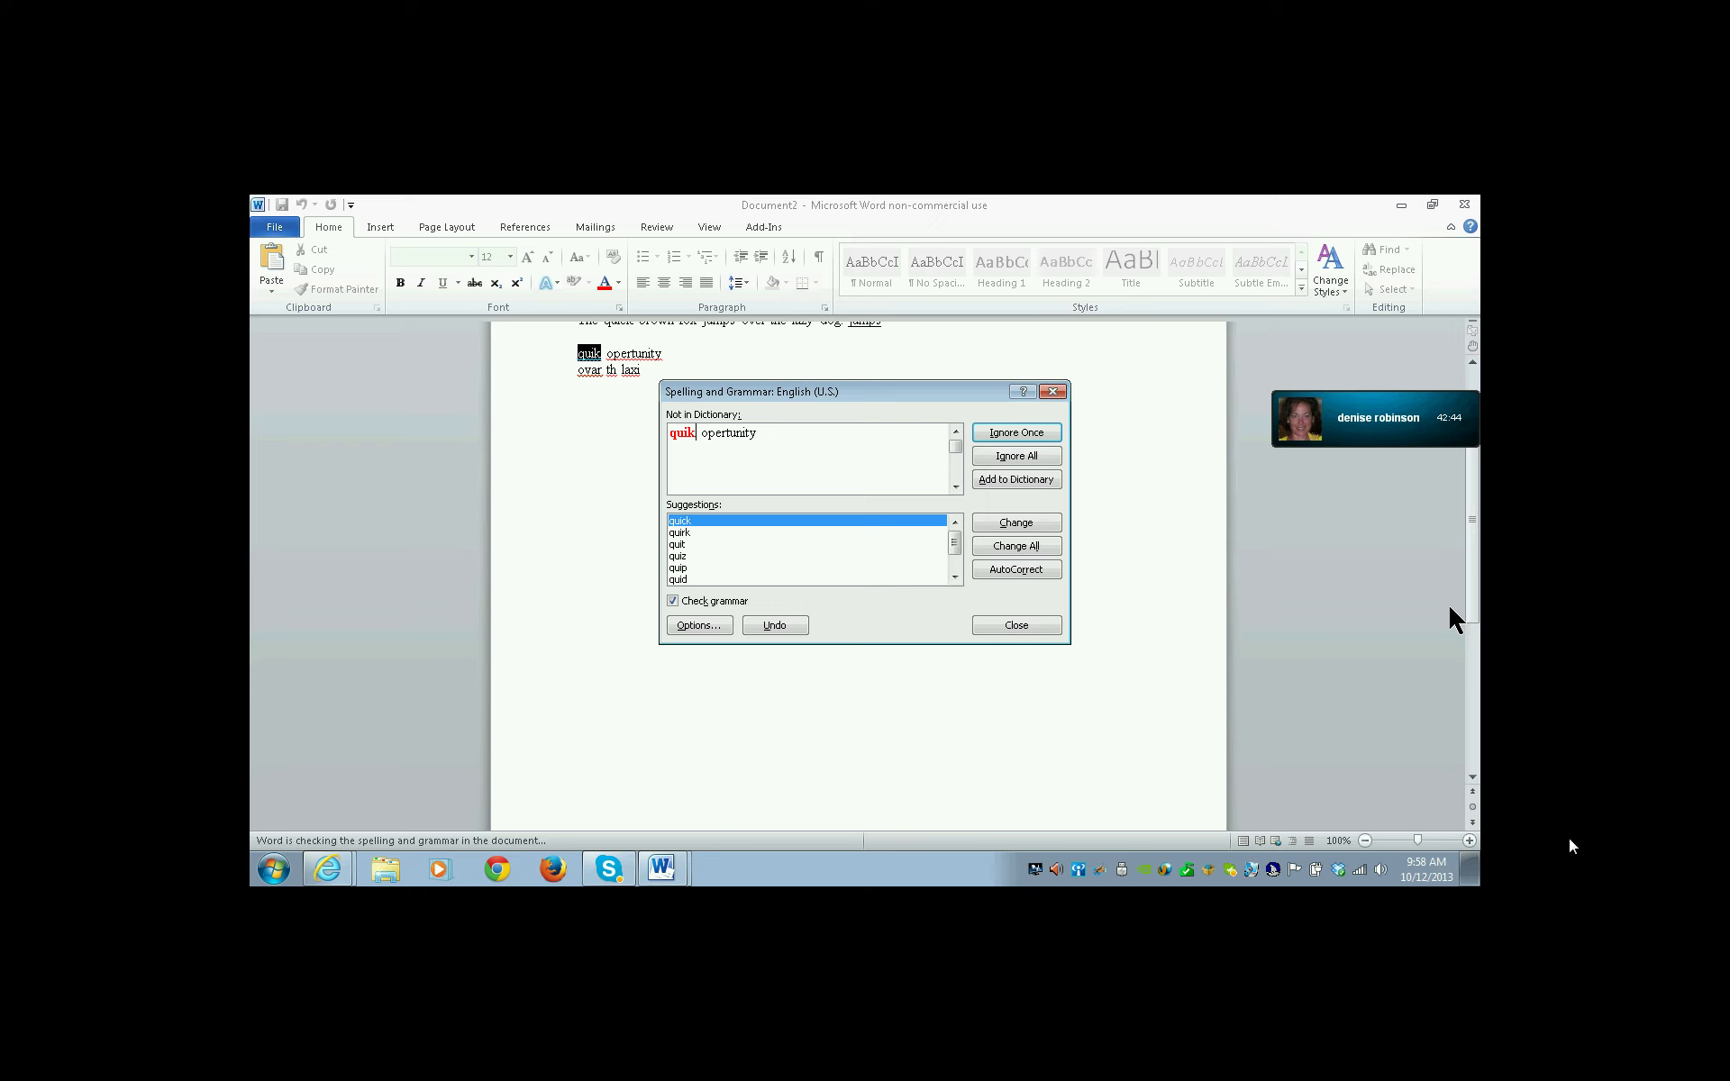
Change 'quik' to 'quick' and 'opertunity' to 'opportunity', then close the spelling check.
{"action": "key", "text": "alt+c"}
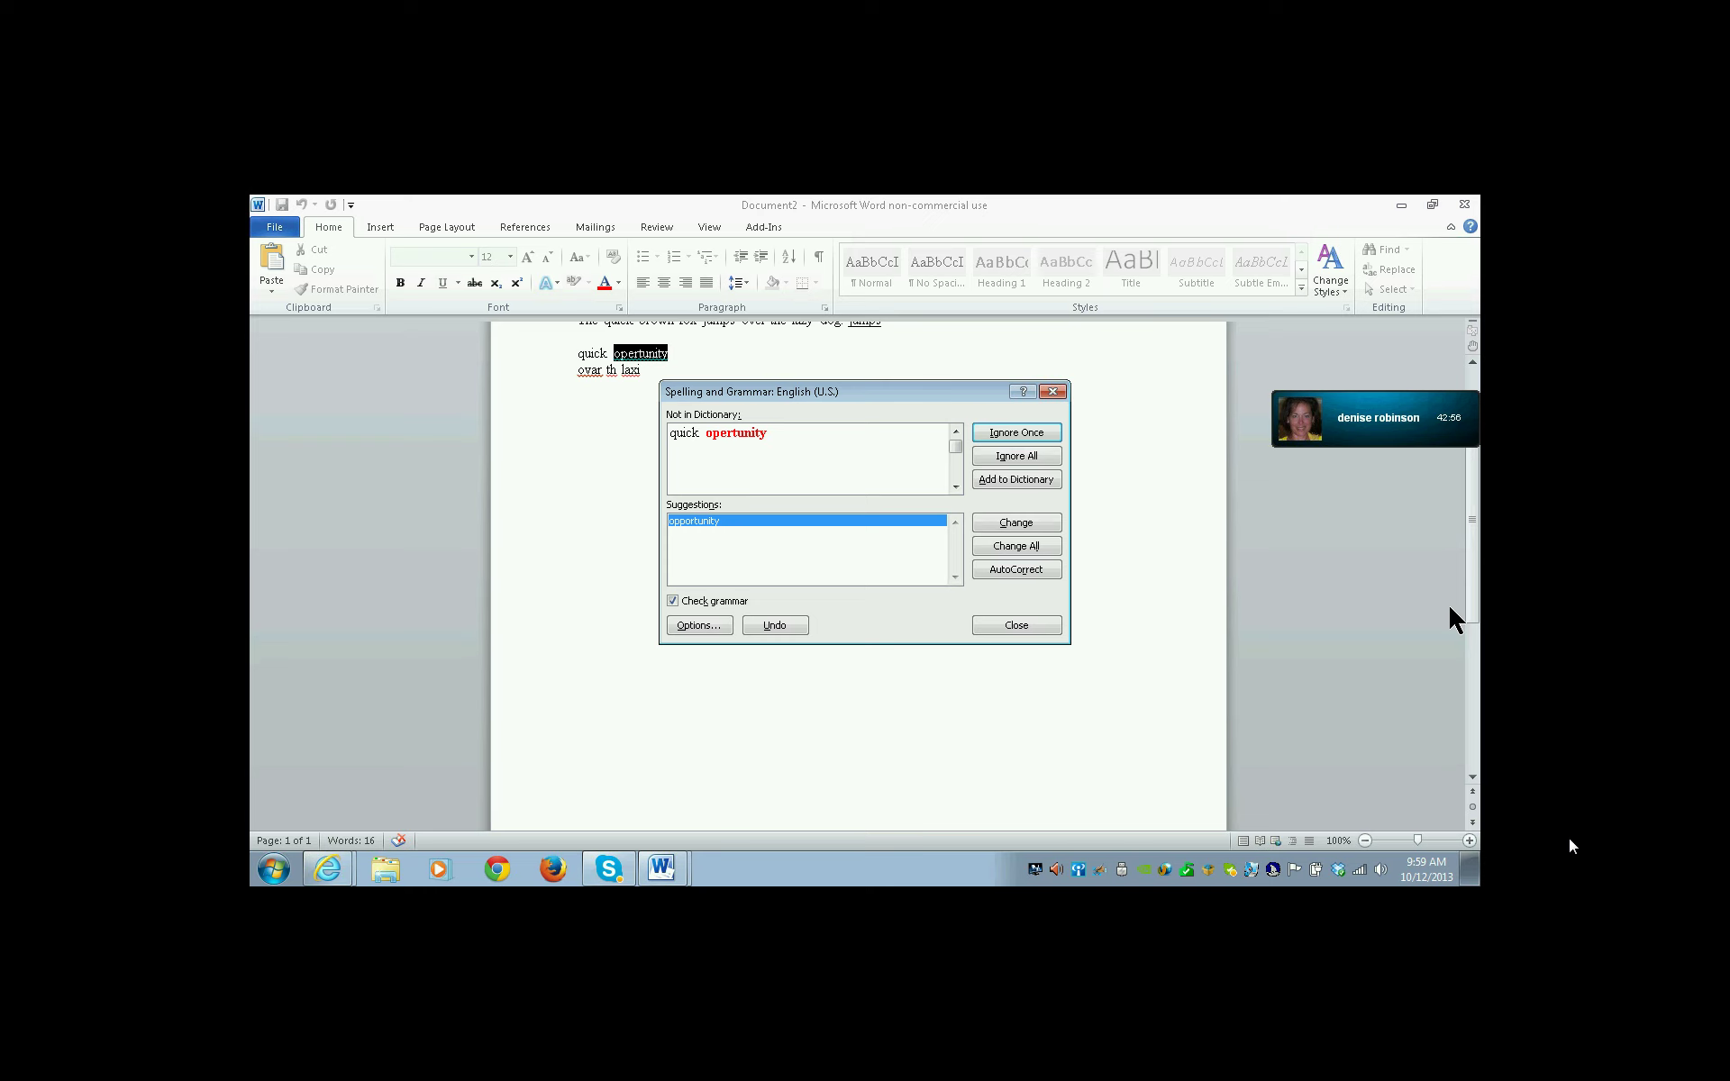
{"action": "key", "text": "alt+c"}
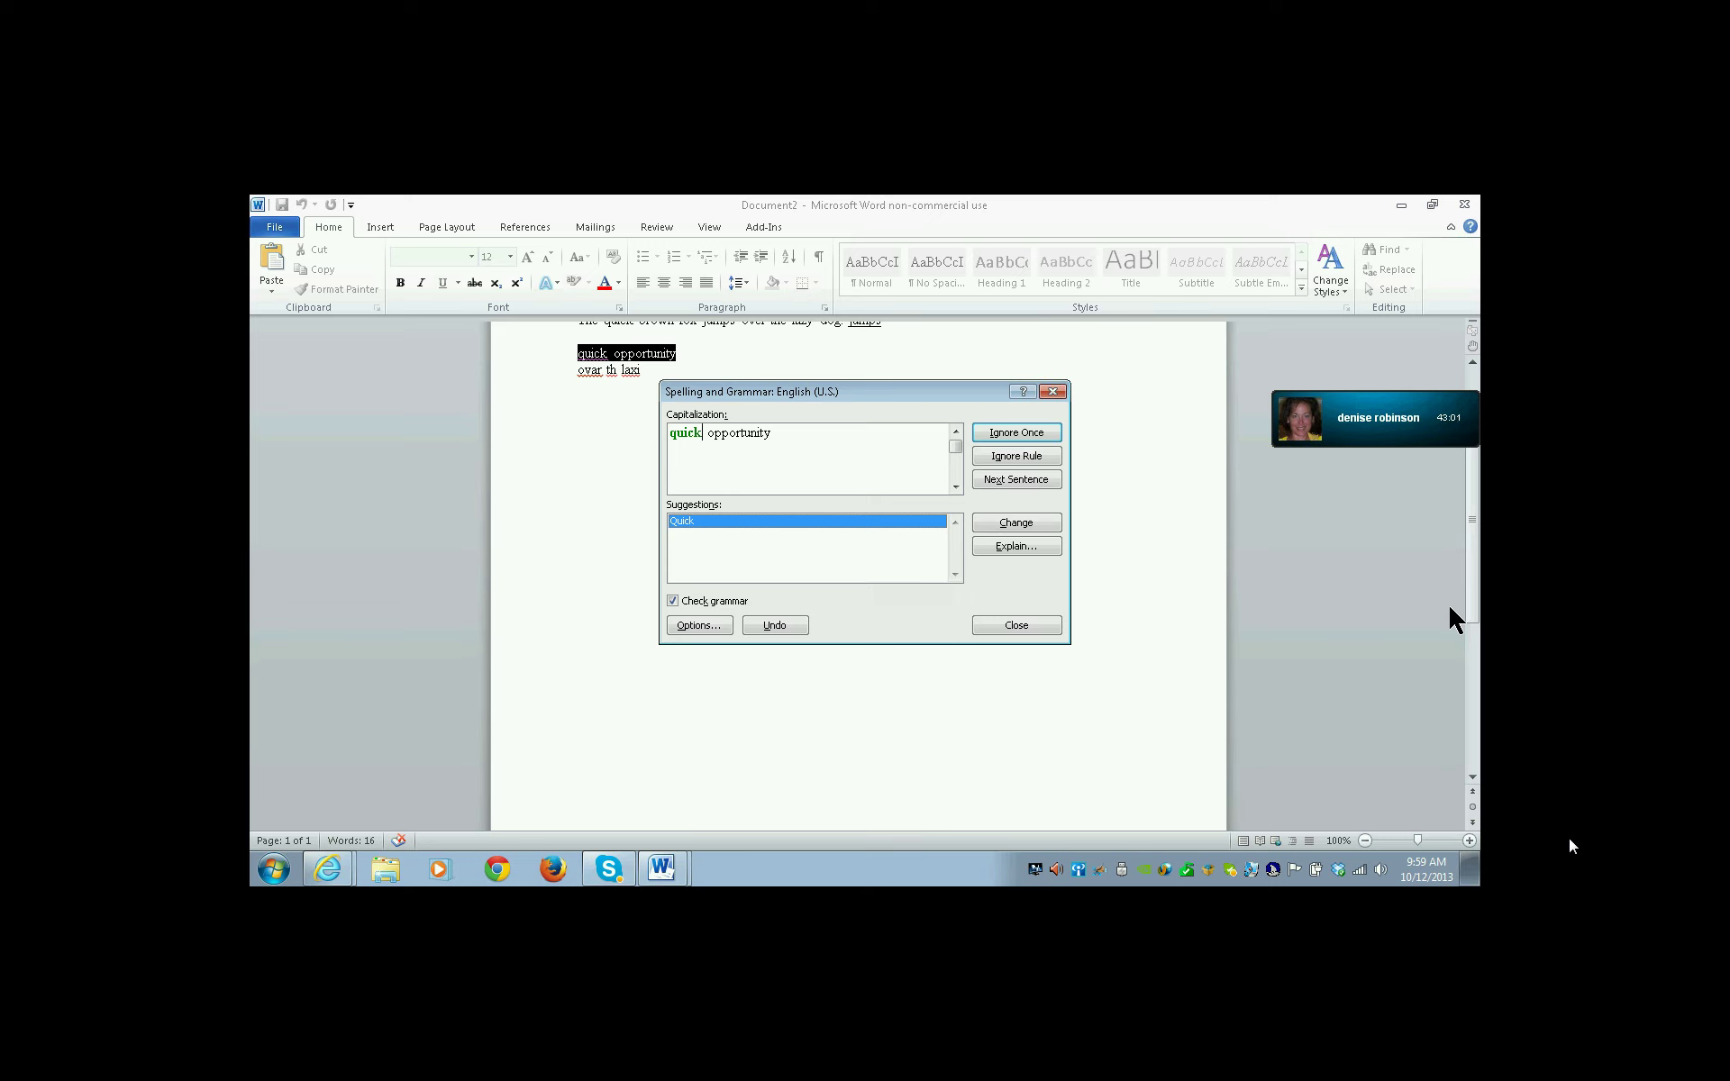
{"action": "key", "text": "Escape"}
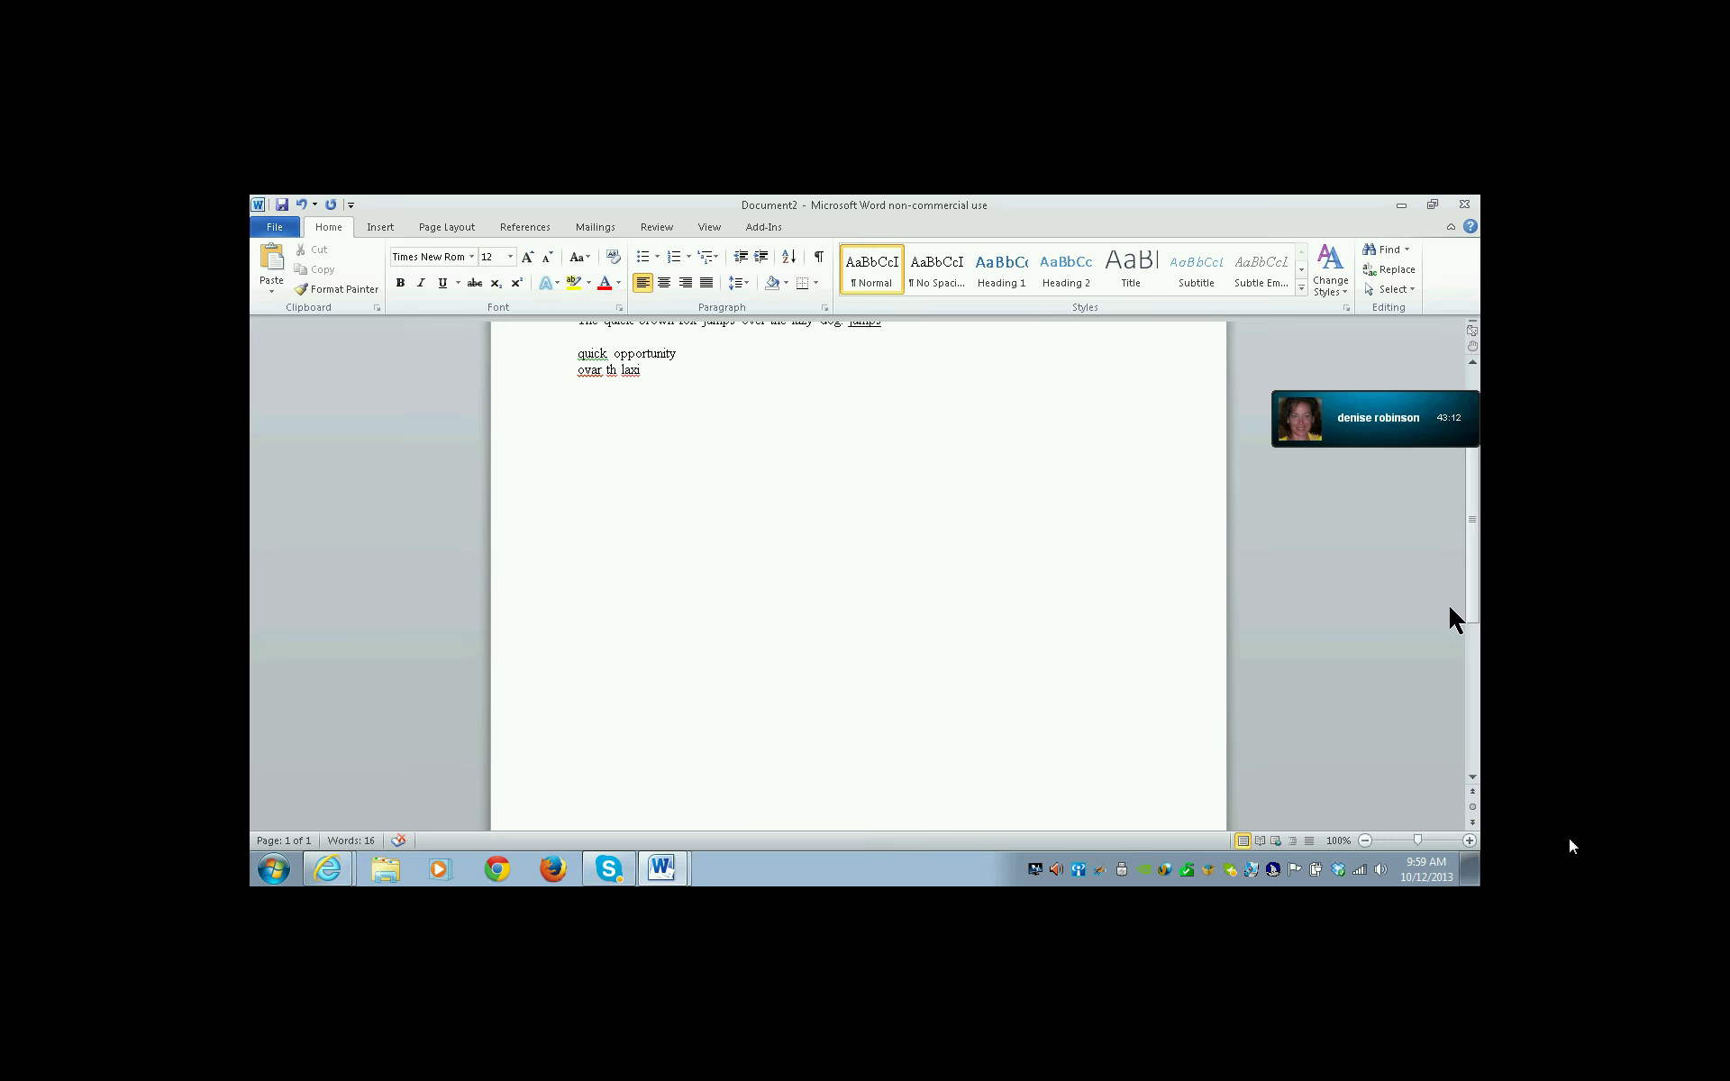
Choose Word Classic in the Select a Scheme list and confirm it as the active scheme.
{"action": "key", "text": "alt+Insert+s"}
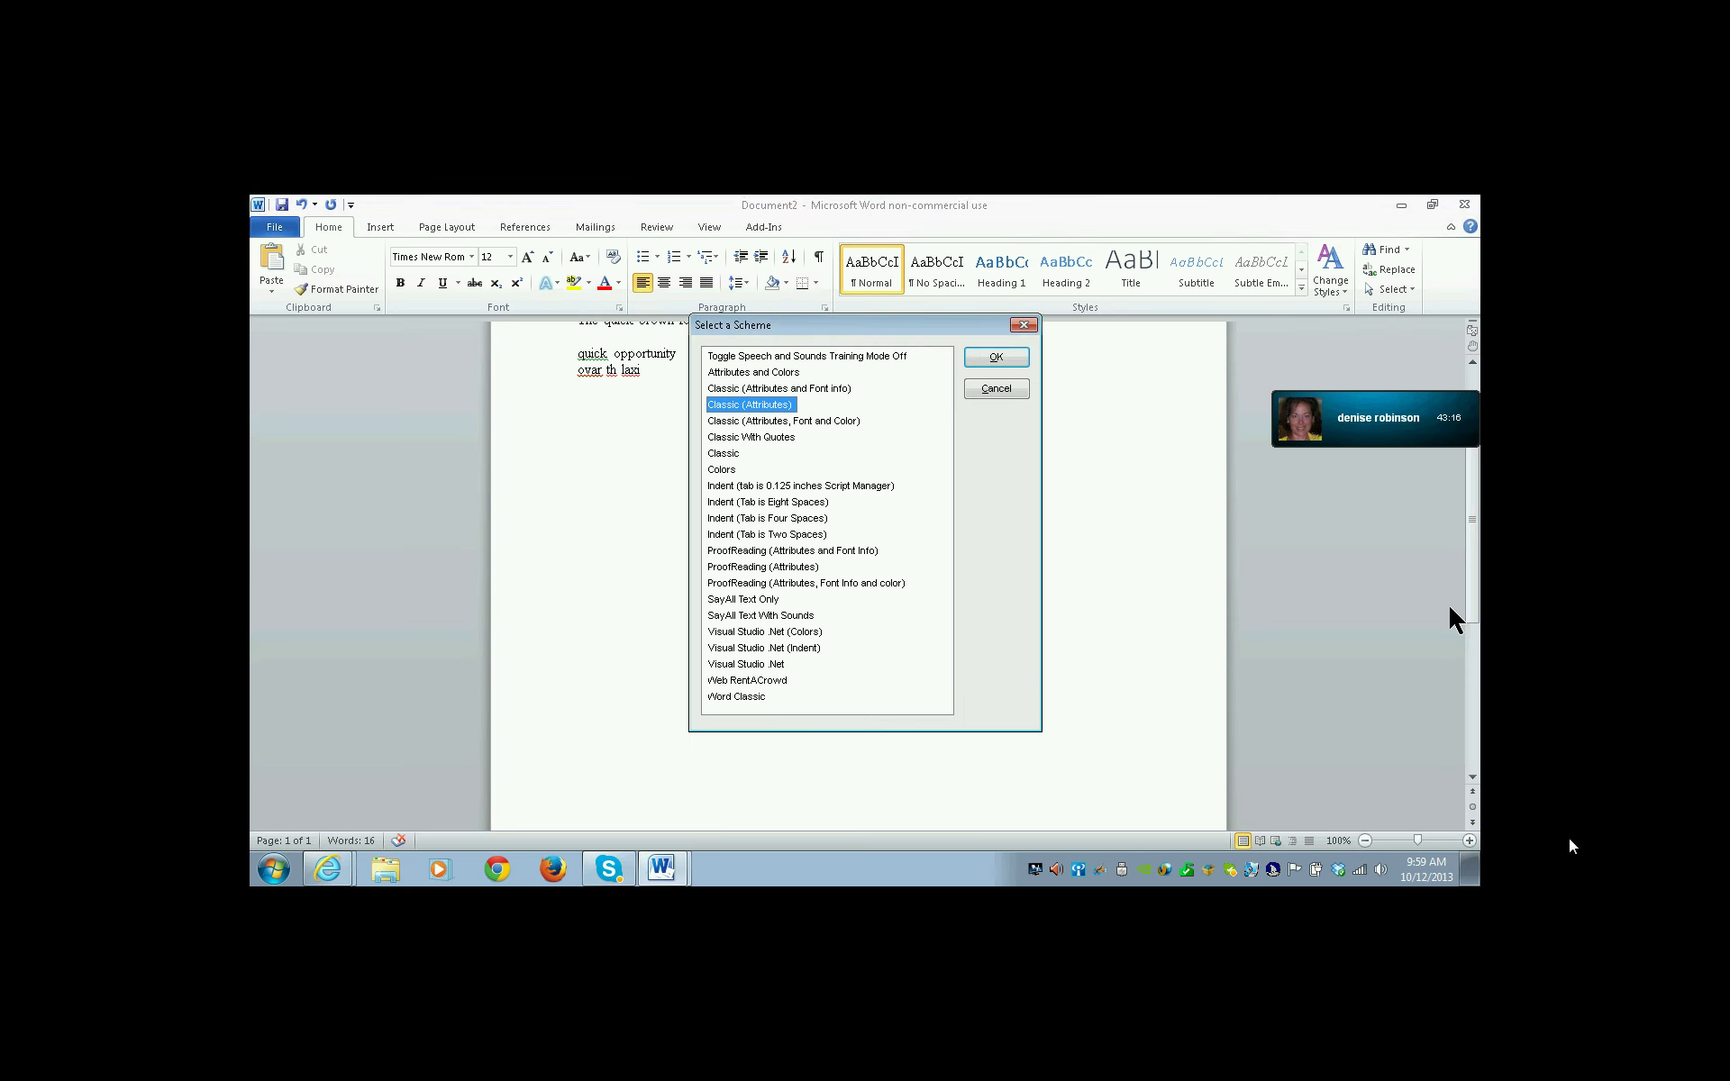
{"action": "key", "text": "w"}
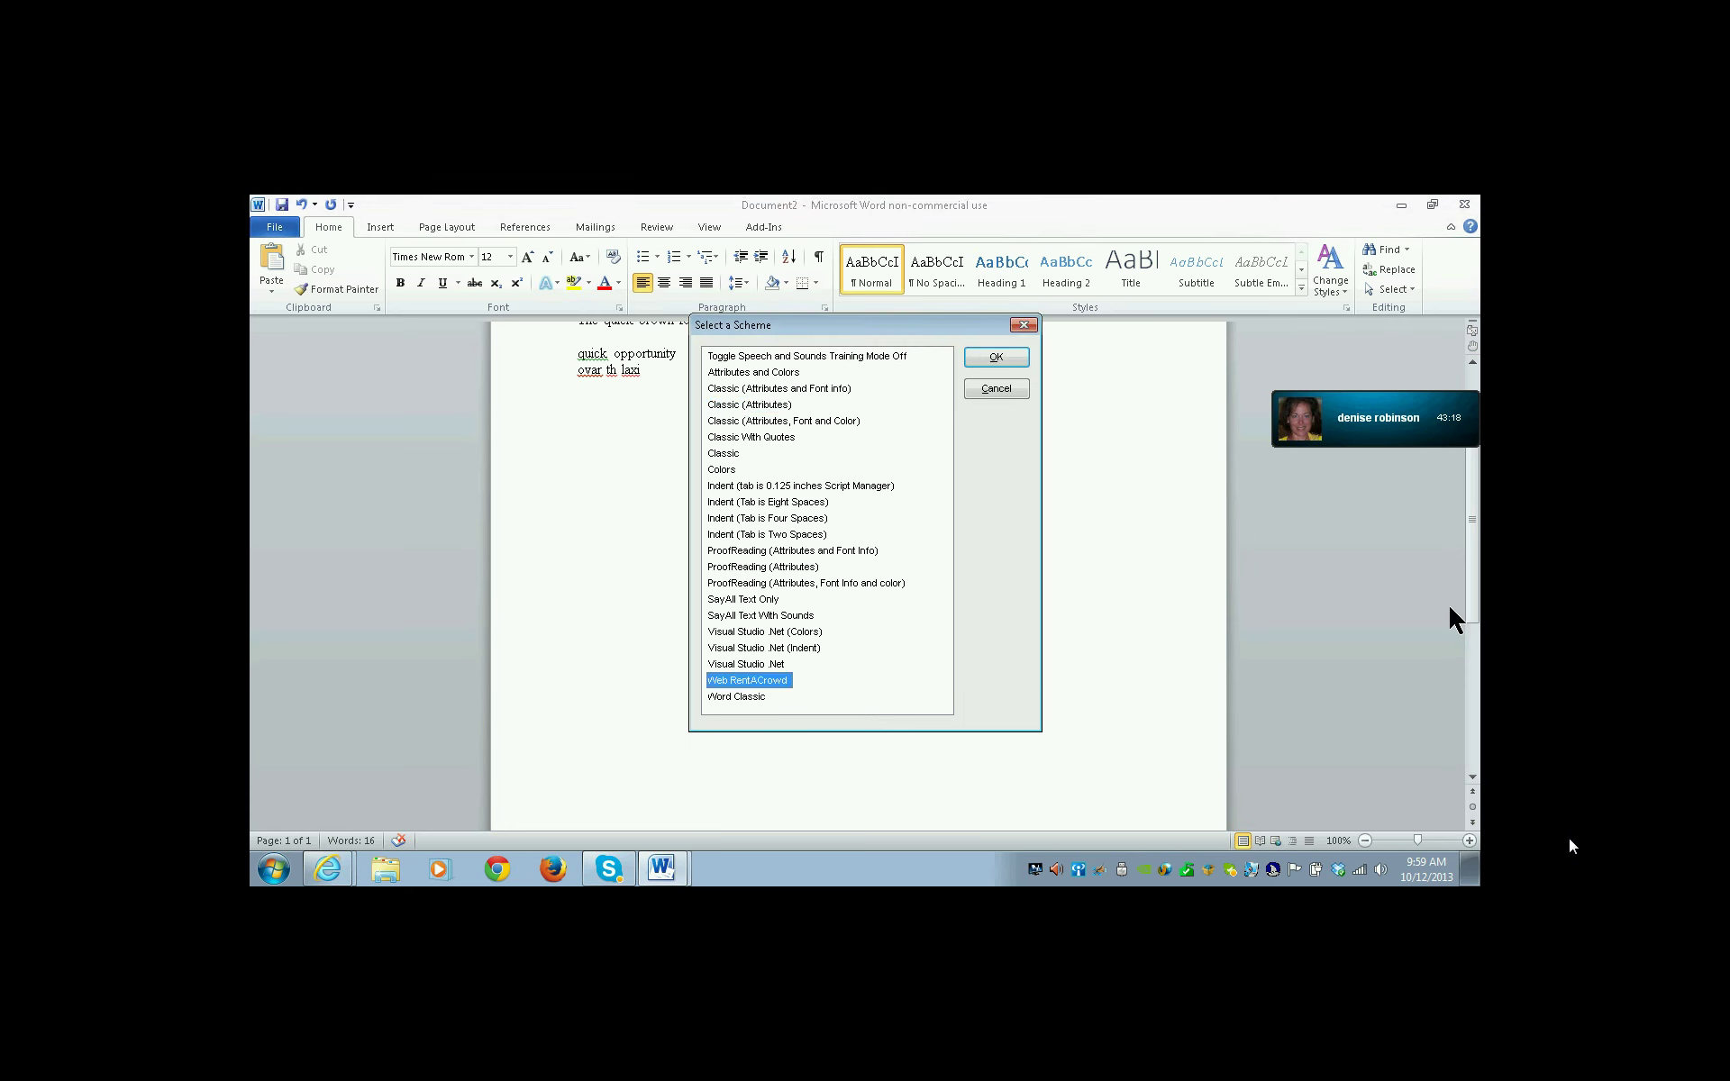
{"action": "key", "text": "w"}
{"action": "key", "text": "Return"}
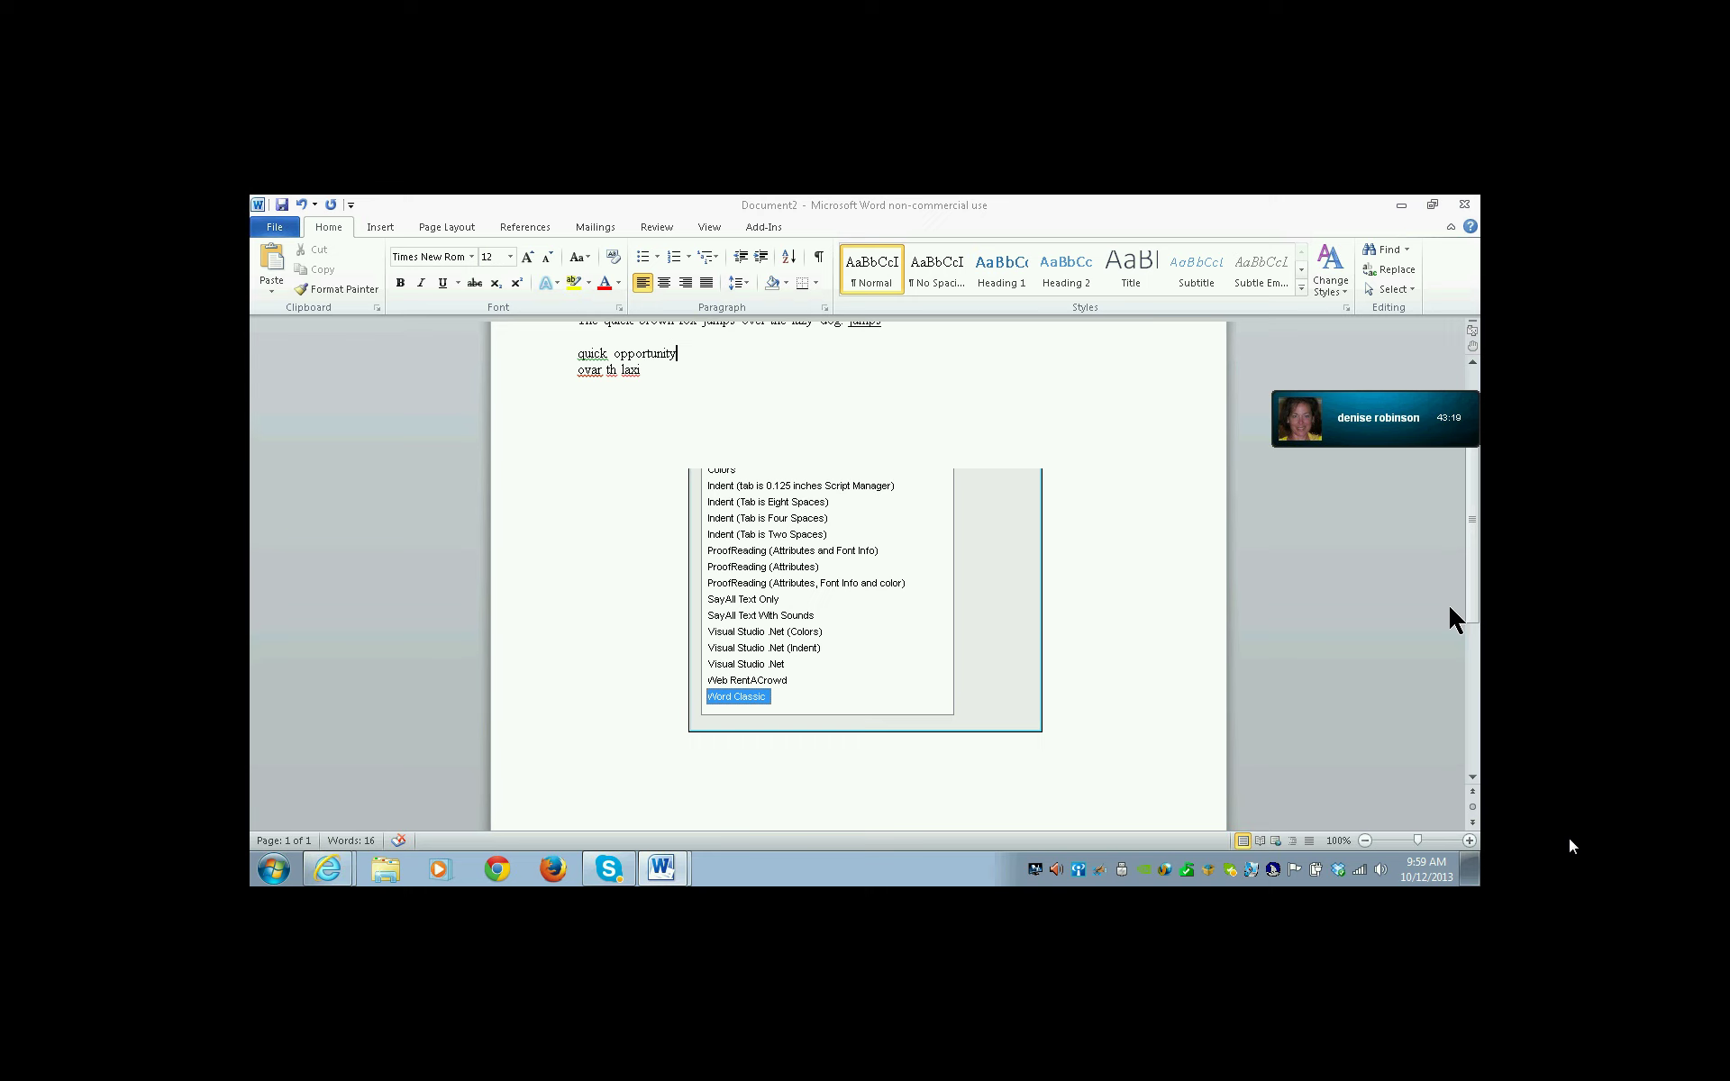